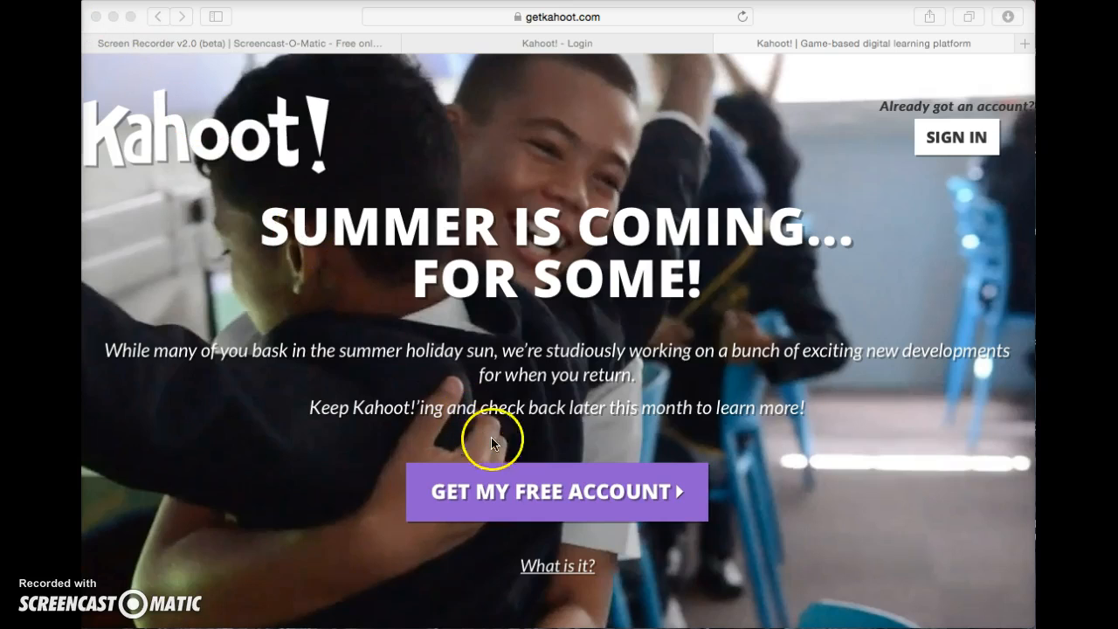
Open the free account sign-up form and choose 'I'm a teacher' as the role.
click(553, 494)
click(554, 495)
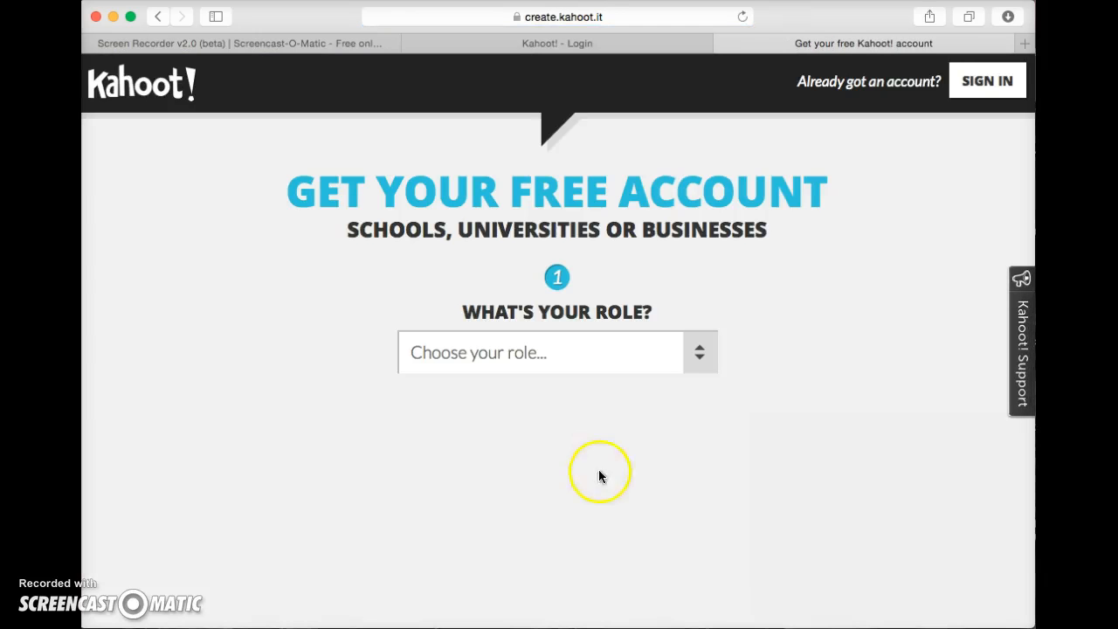
click(701, 361)
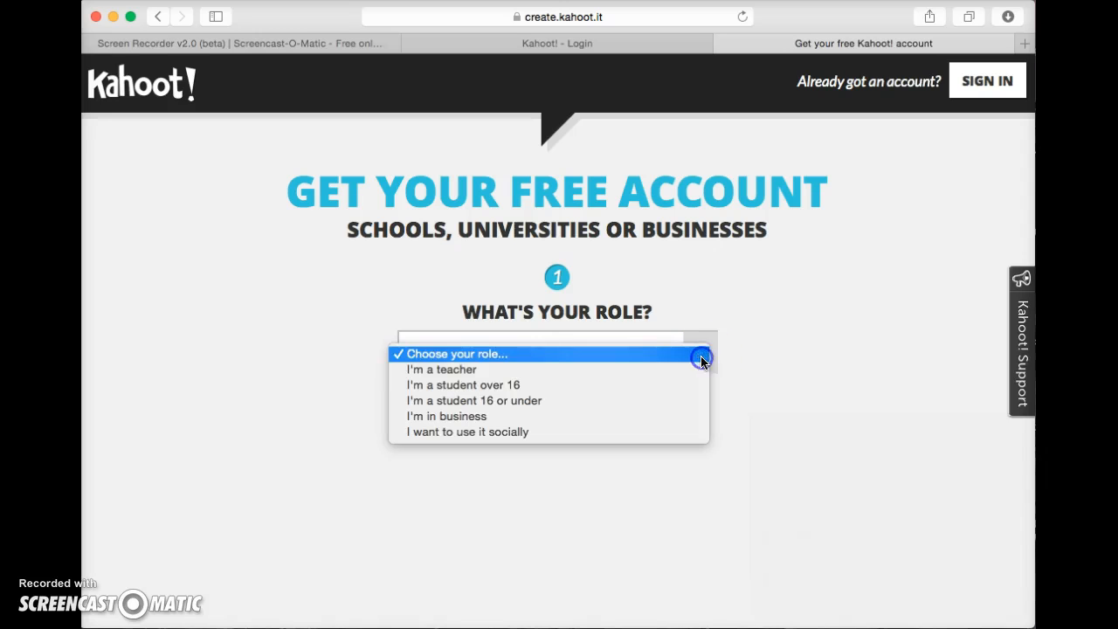
click(652, 367)
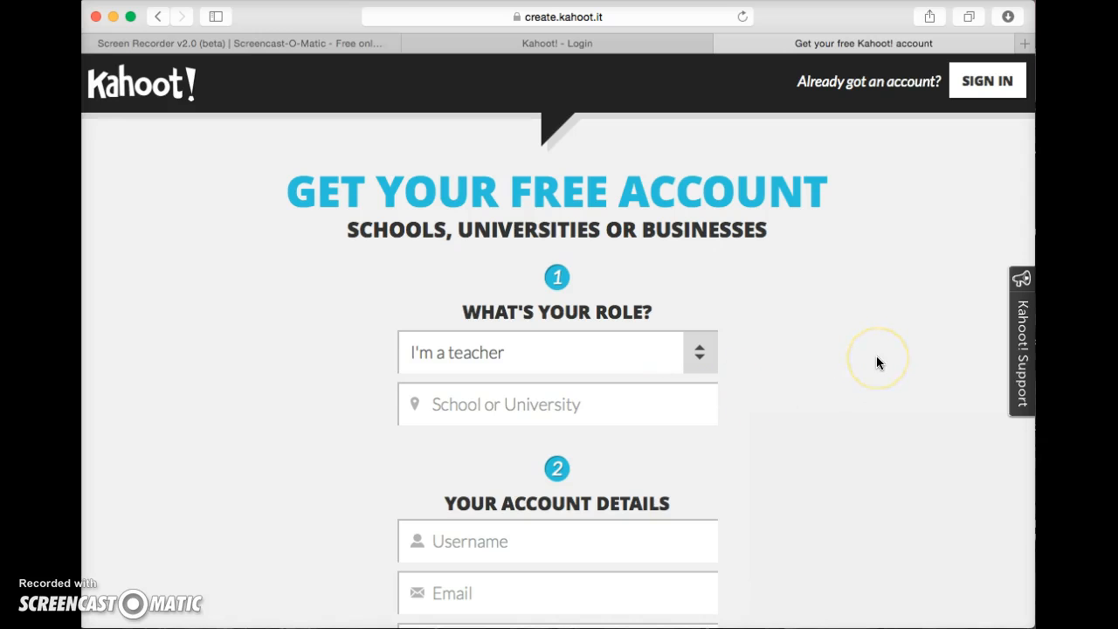
scroll(876, 356, down, 5)
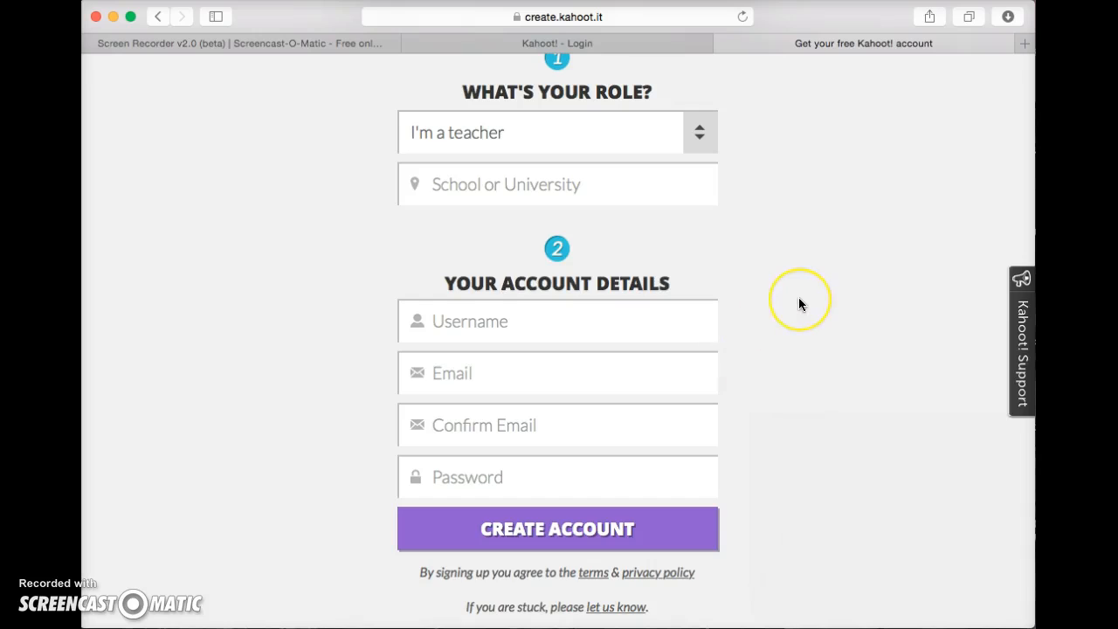
scroll(798, 305, up, 5)
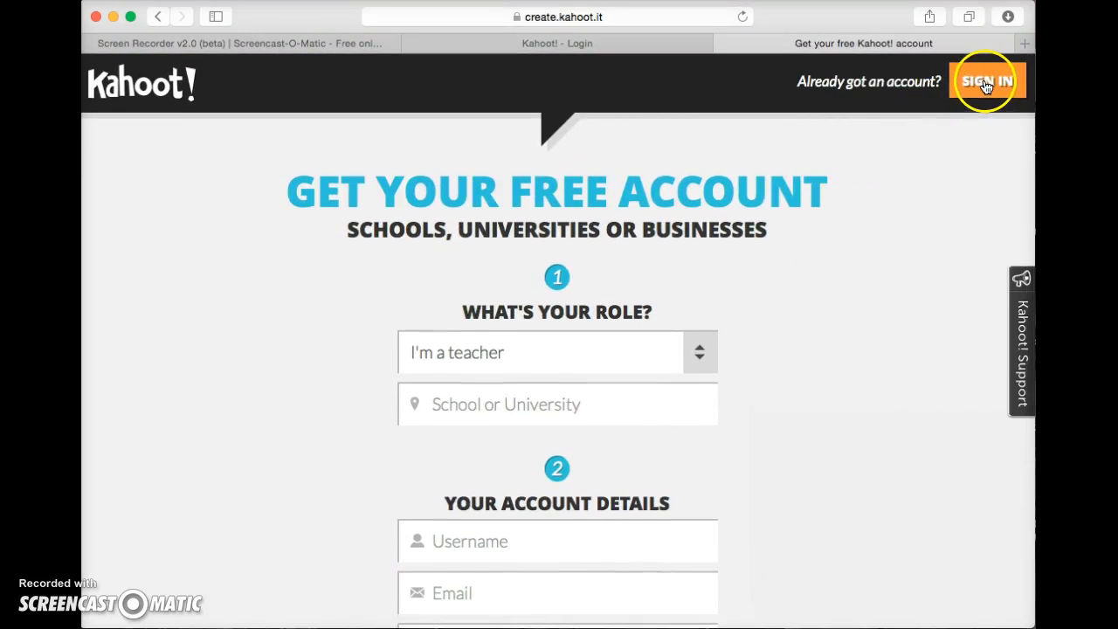
Sign in on the Kahoot! login page with the account's e-mail address and password.
click(656, 45)
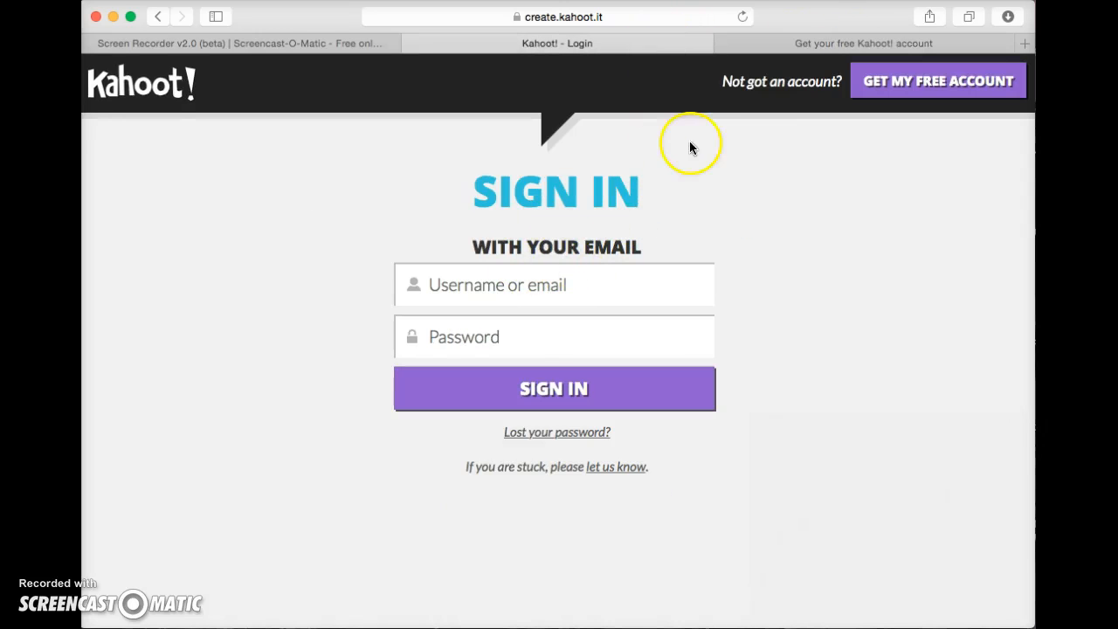
click(781, 45)
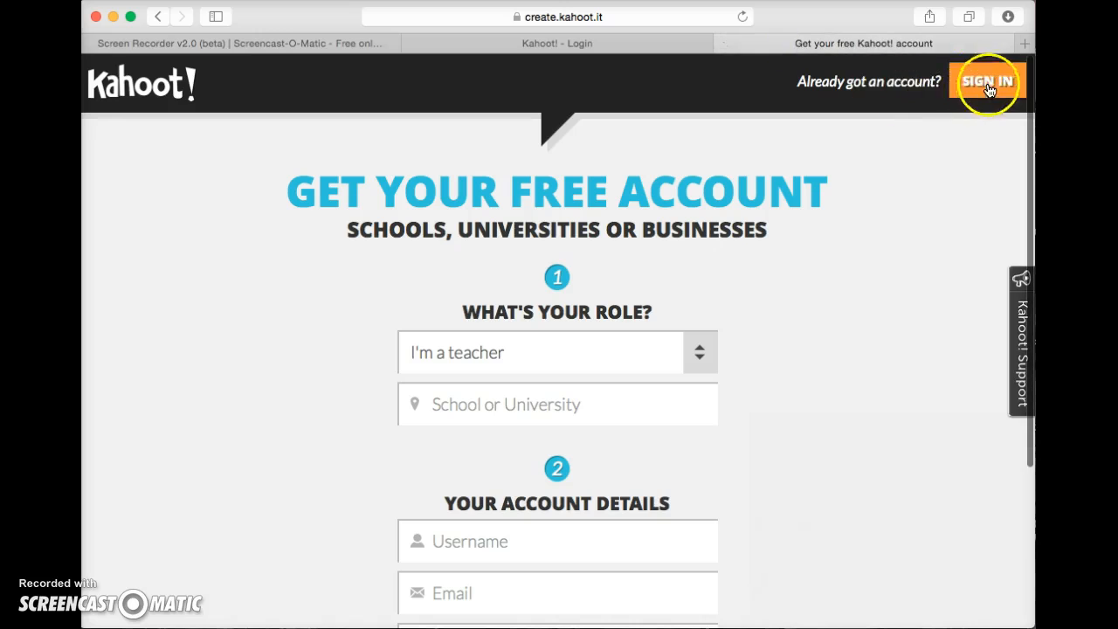
click(645, 39)
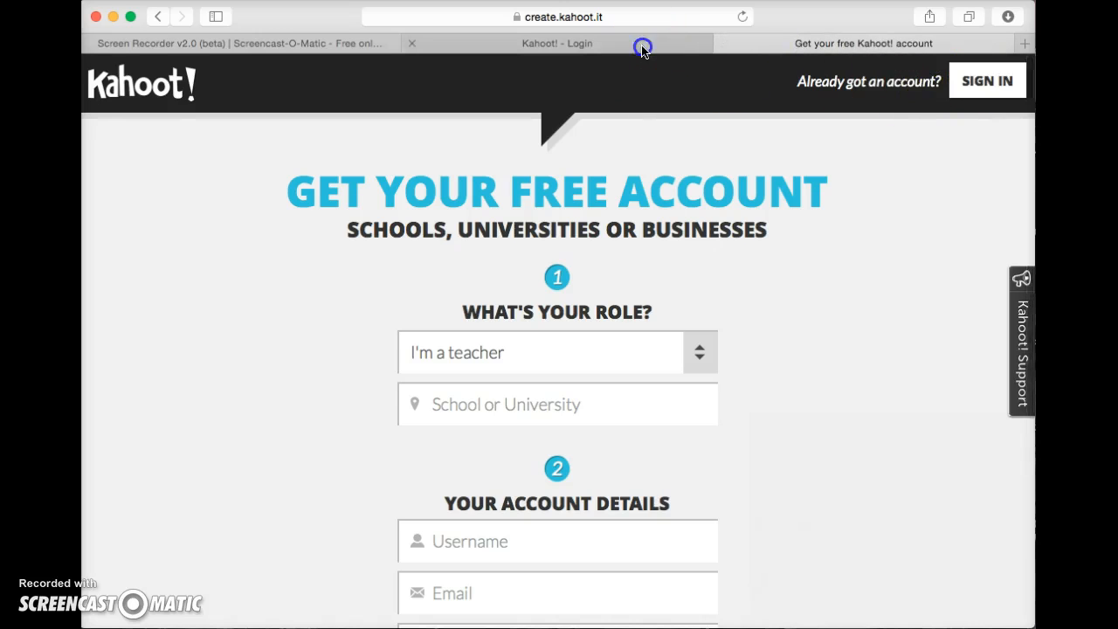
click(566, 291)
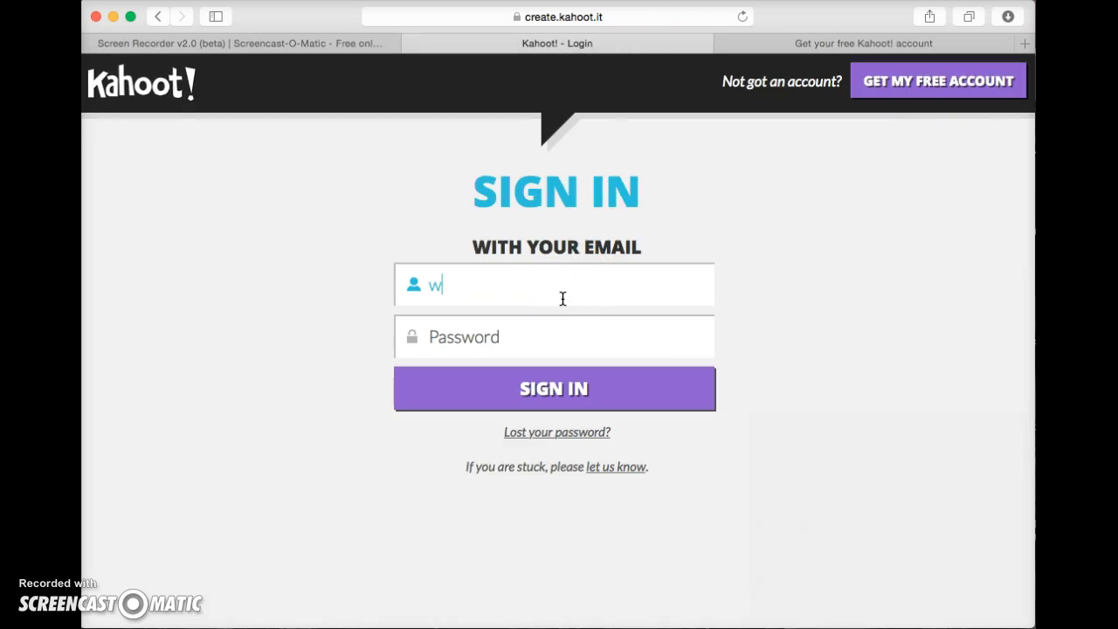
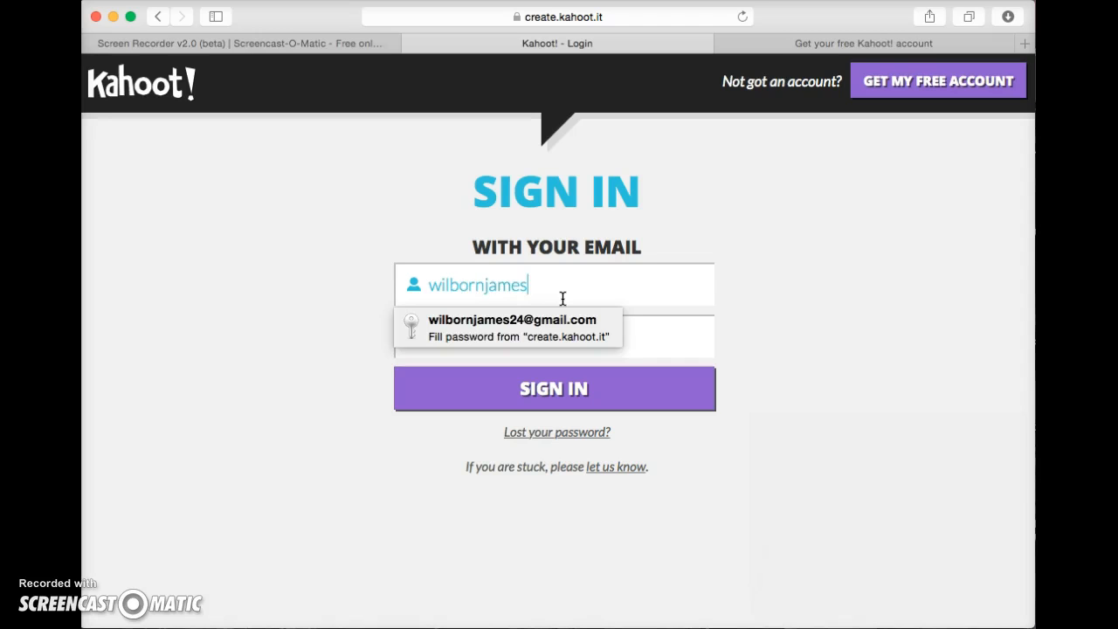
key(Tab)
text(********)
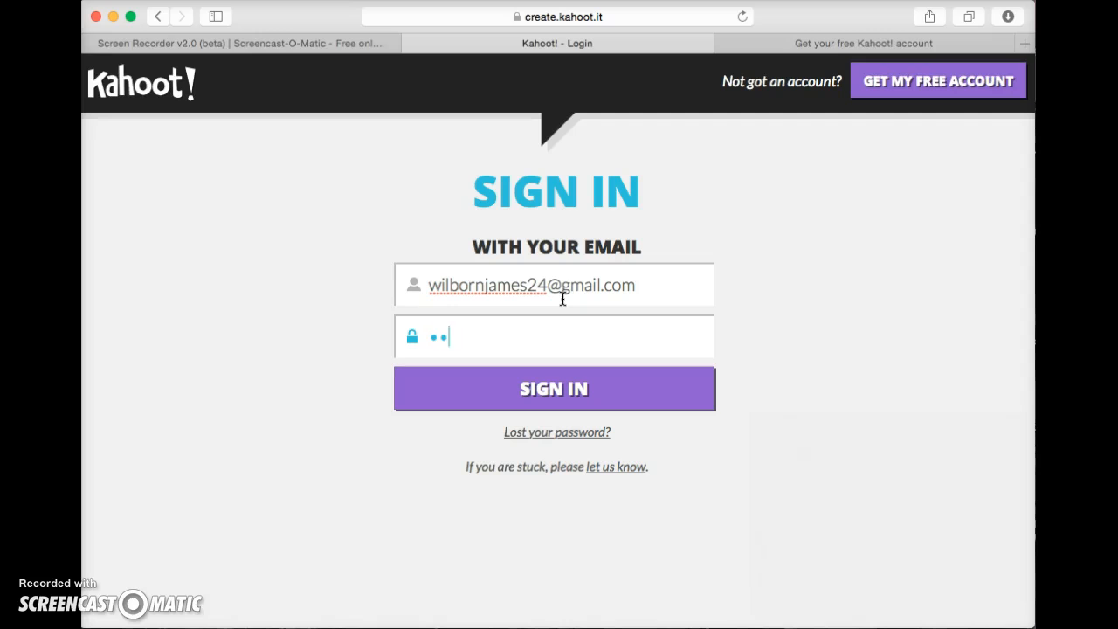
key(Return)
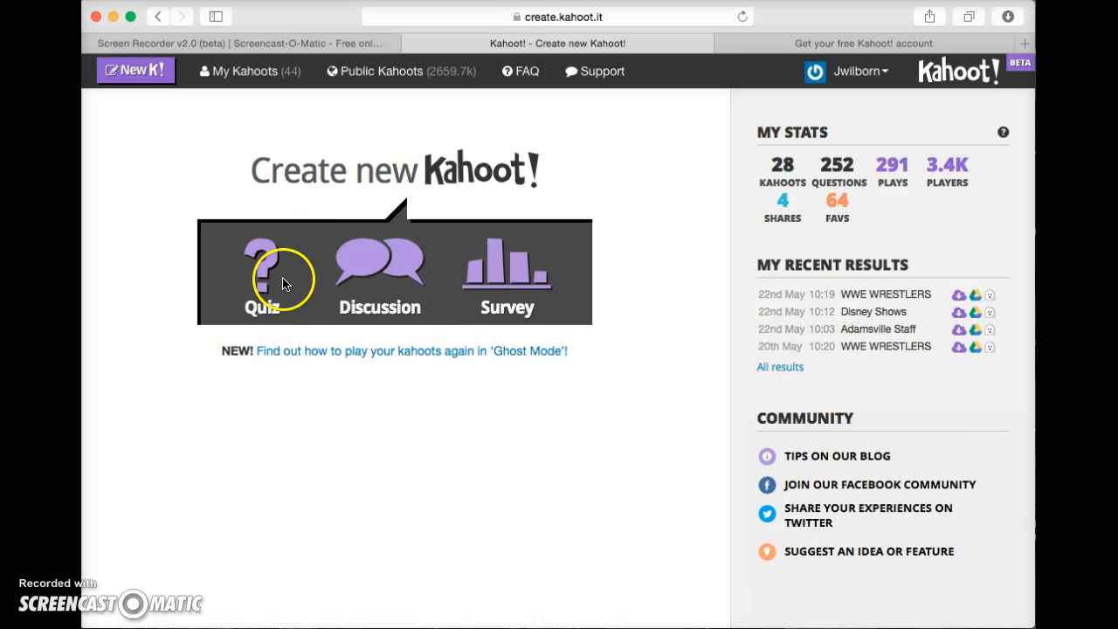
Start a new Quiz and enter 'Identifying Nouns' as its name.
click(260, 263)
click(268, 265)
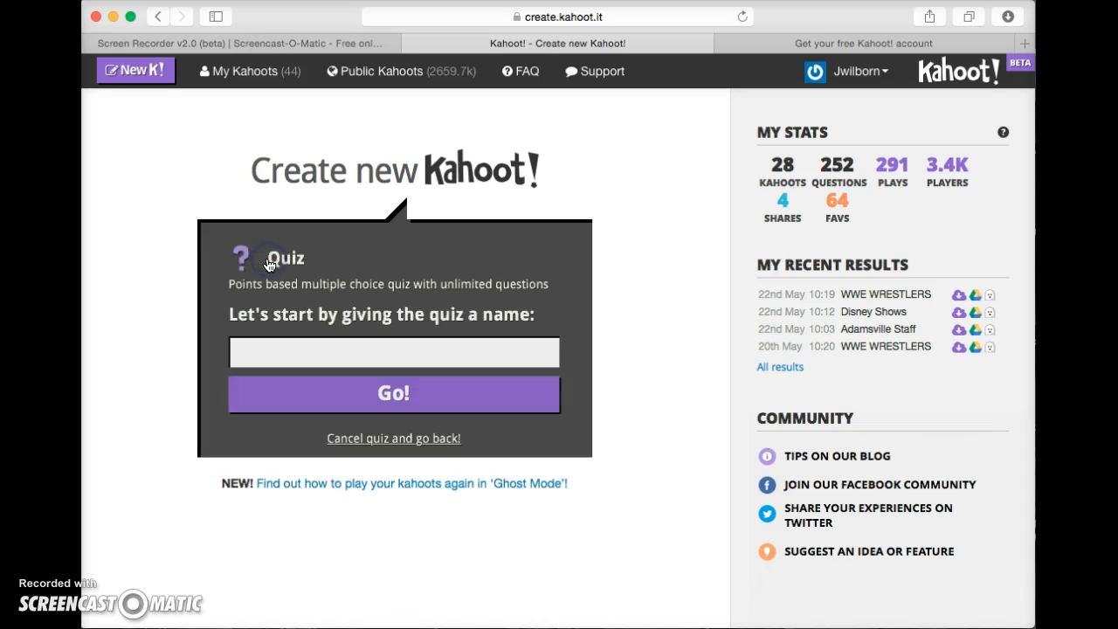
click(302, 351)
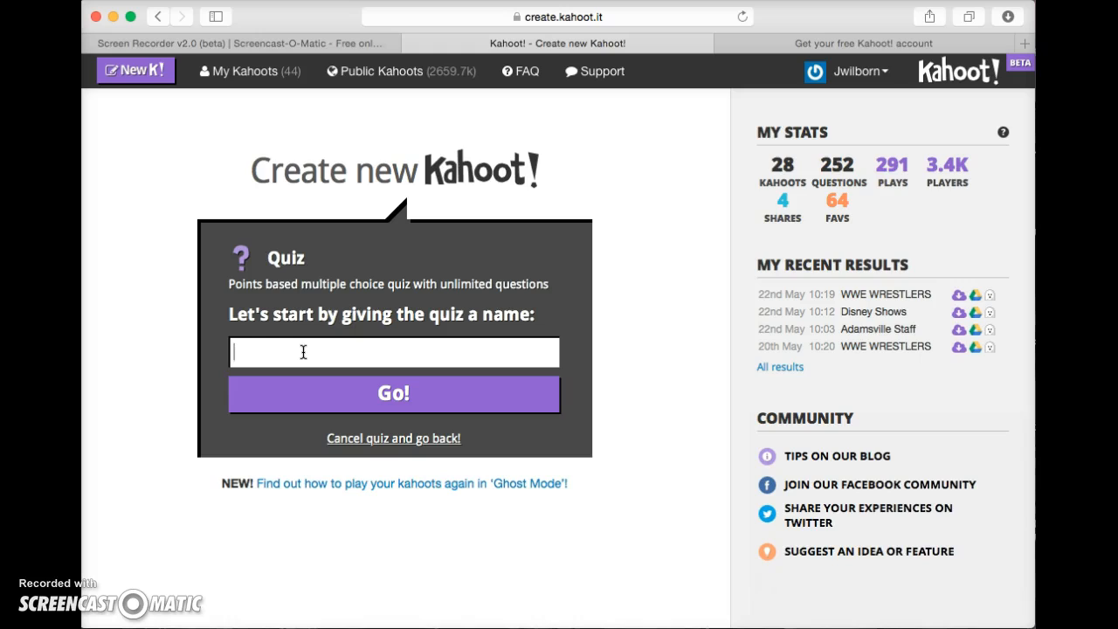
text(Identifying Nouns)
Enter Question 1 'Which word below is a noun?' as a points question with a 30-second limit.
click(303, 399)
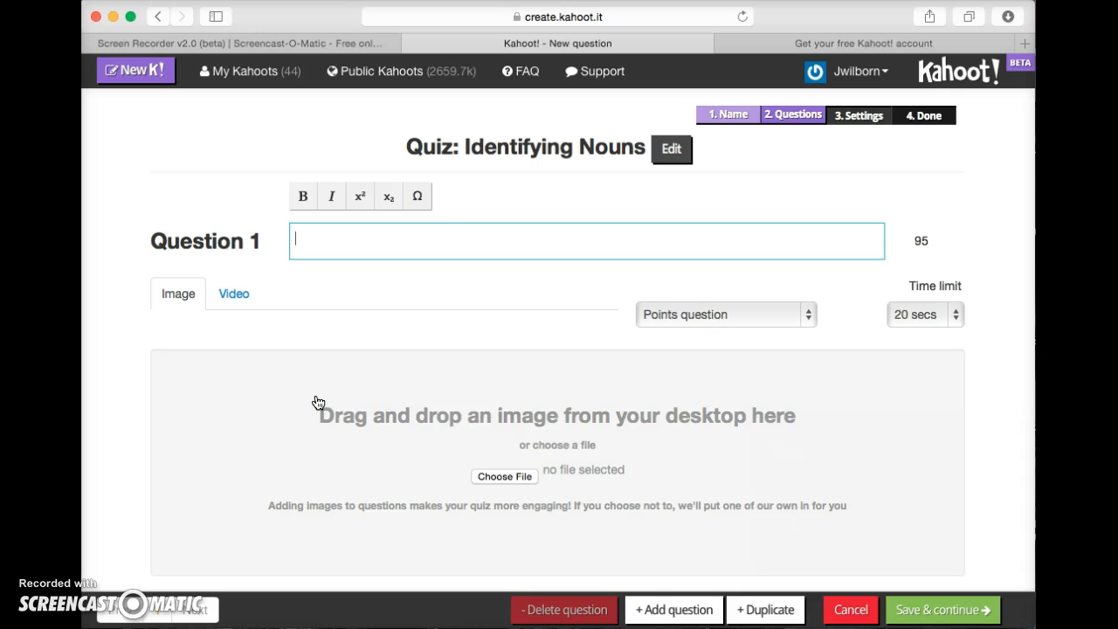
text(Which word )
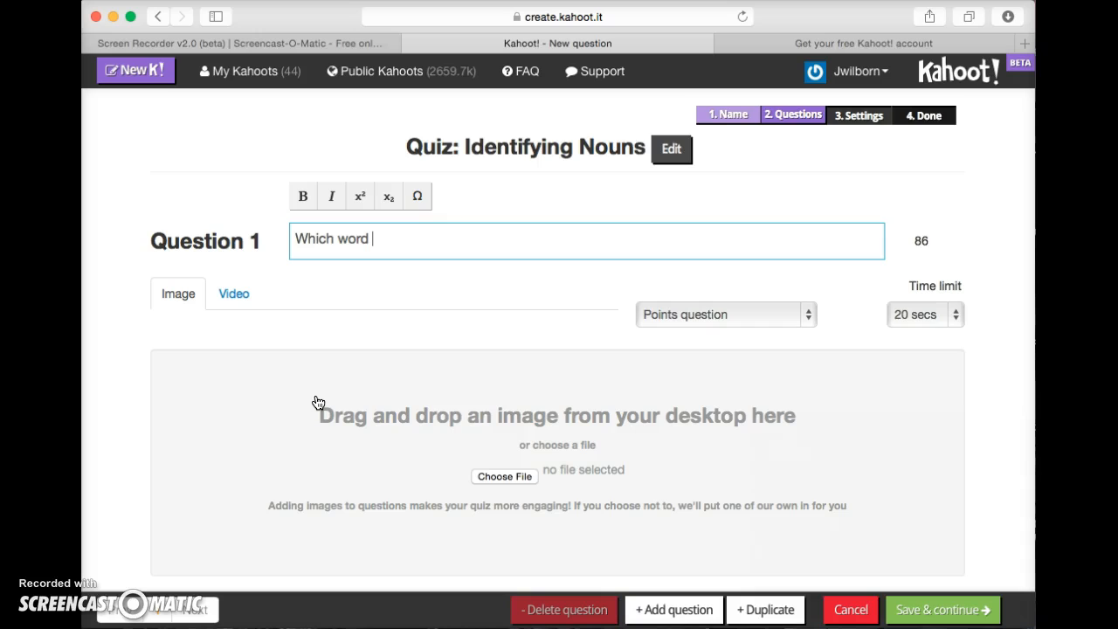
text(below is a noun?)
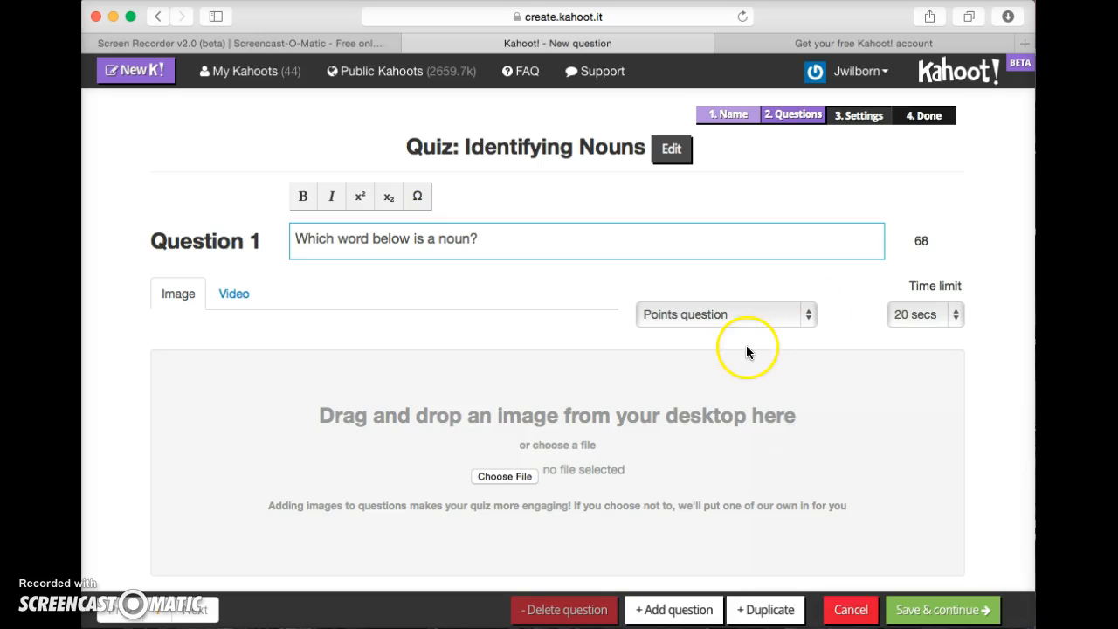
click(779, 321)
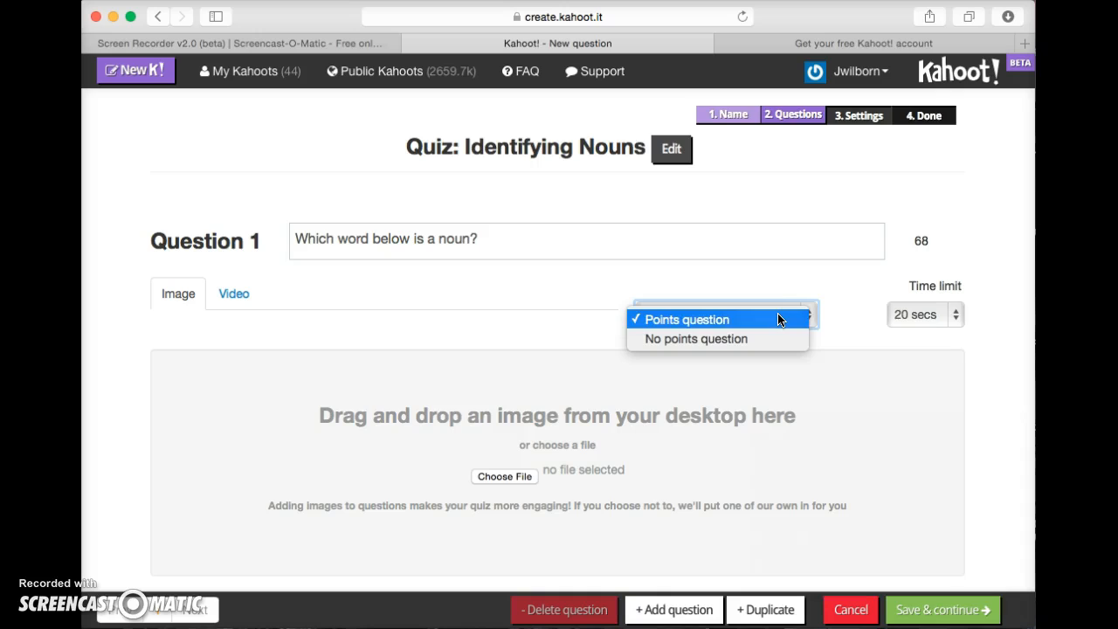
click(778, 320)
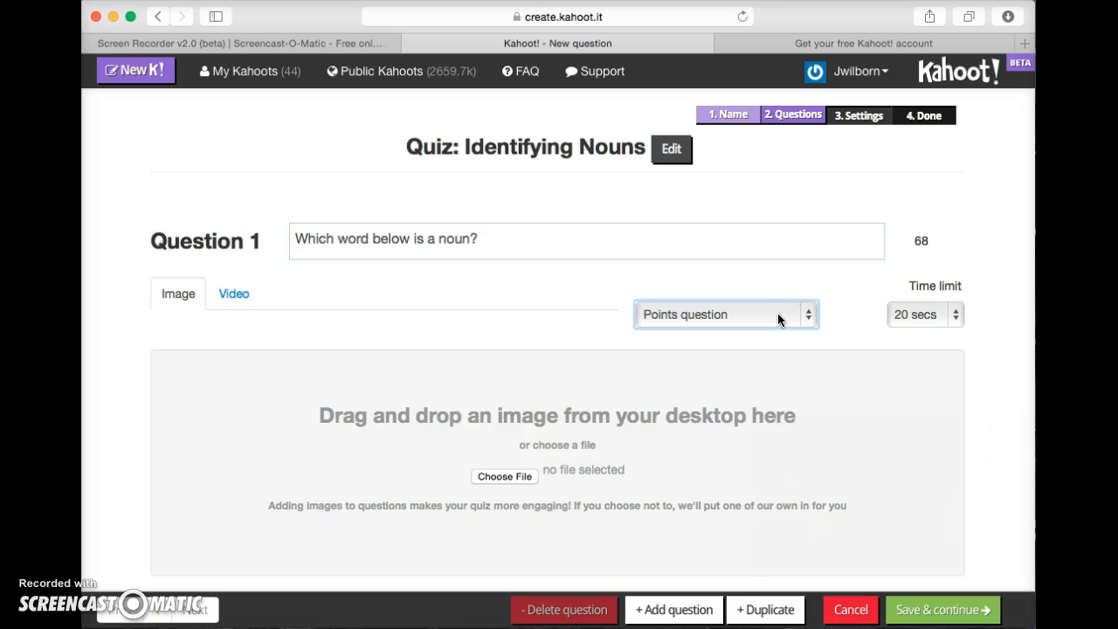
click(943, 316)
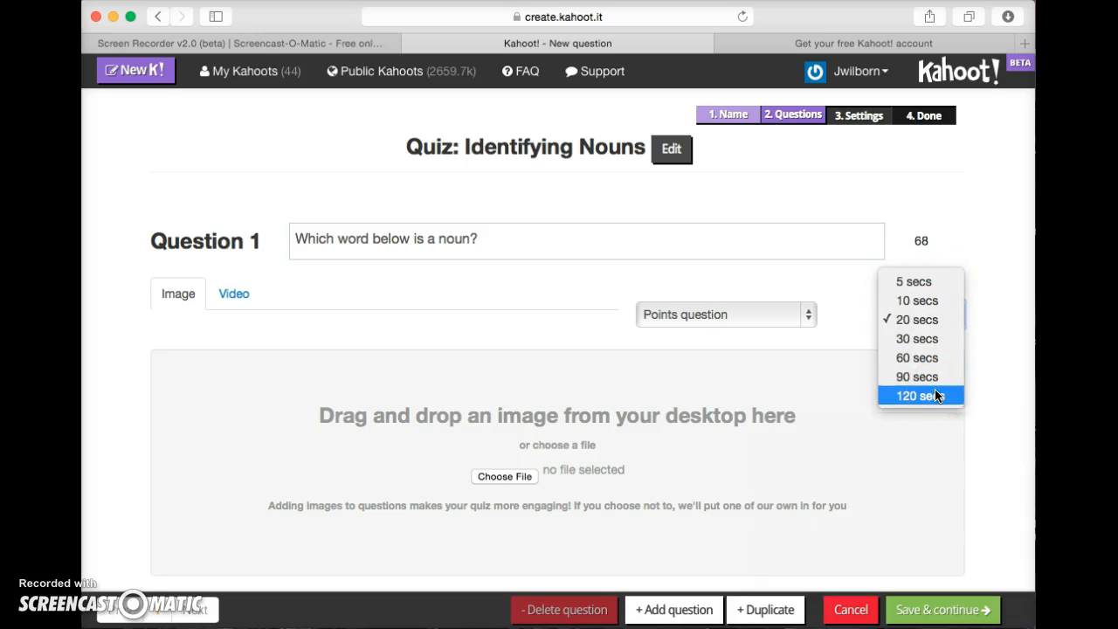
click(927, 342)
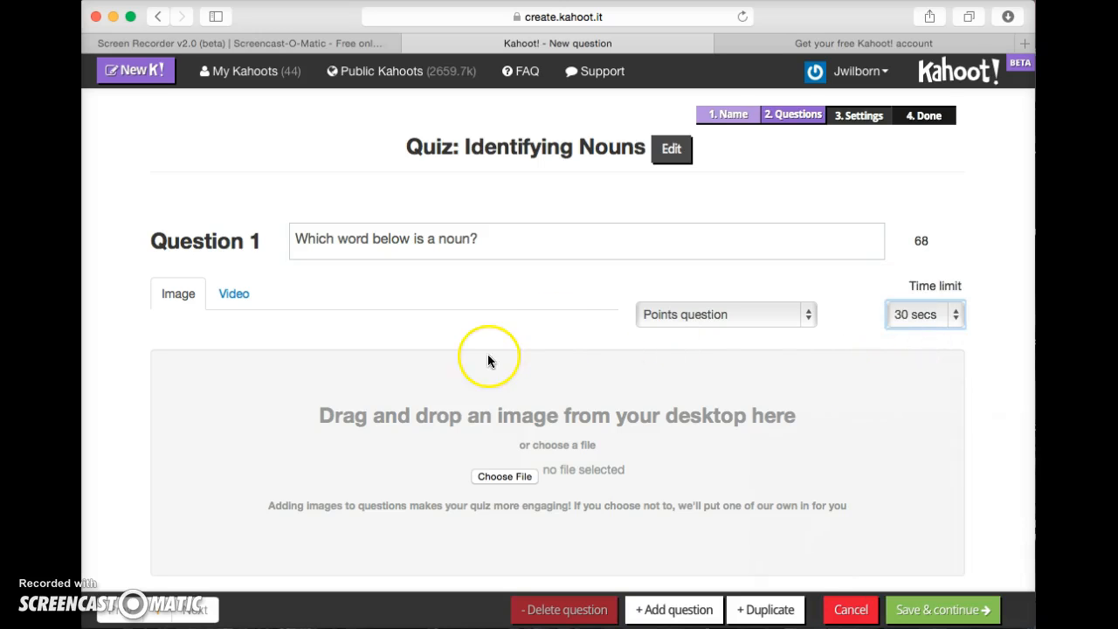
scroll(487, 356, down, 3)
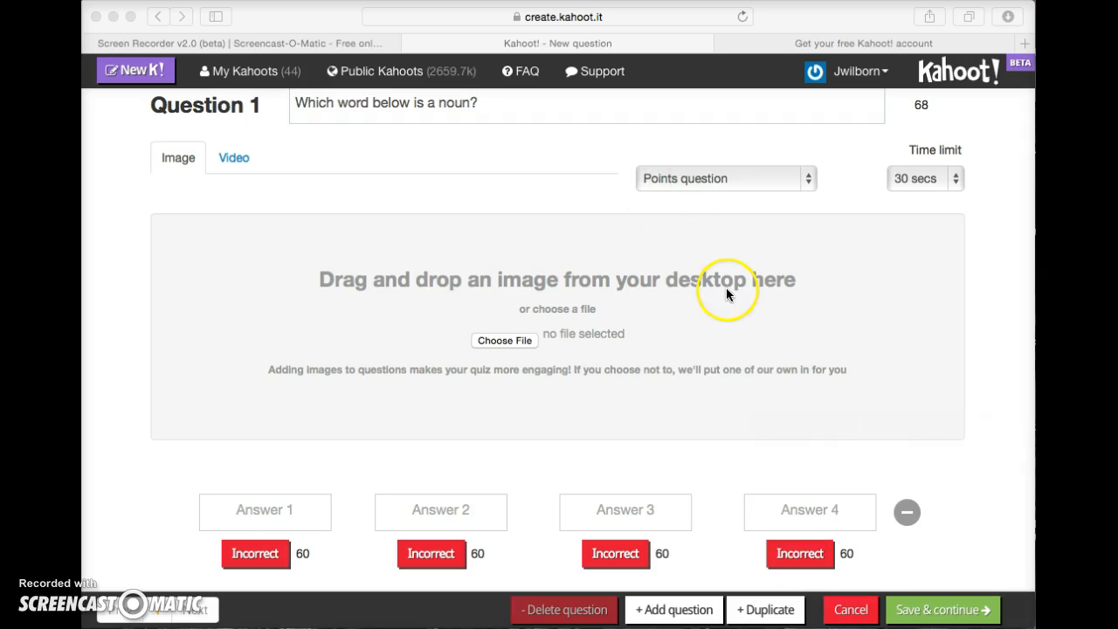
Remove the third and fourth answer options from Question 1.
click(615, 510)
click(617, 509)
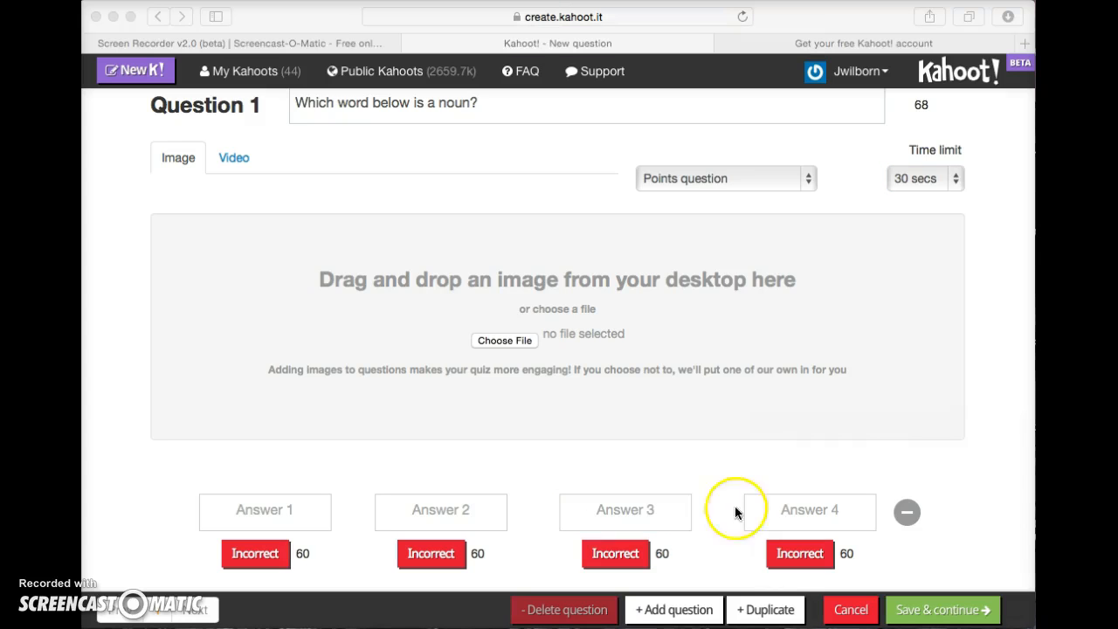
click(644, 510)
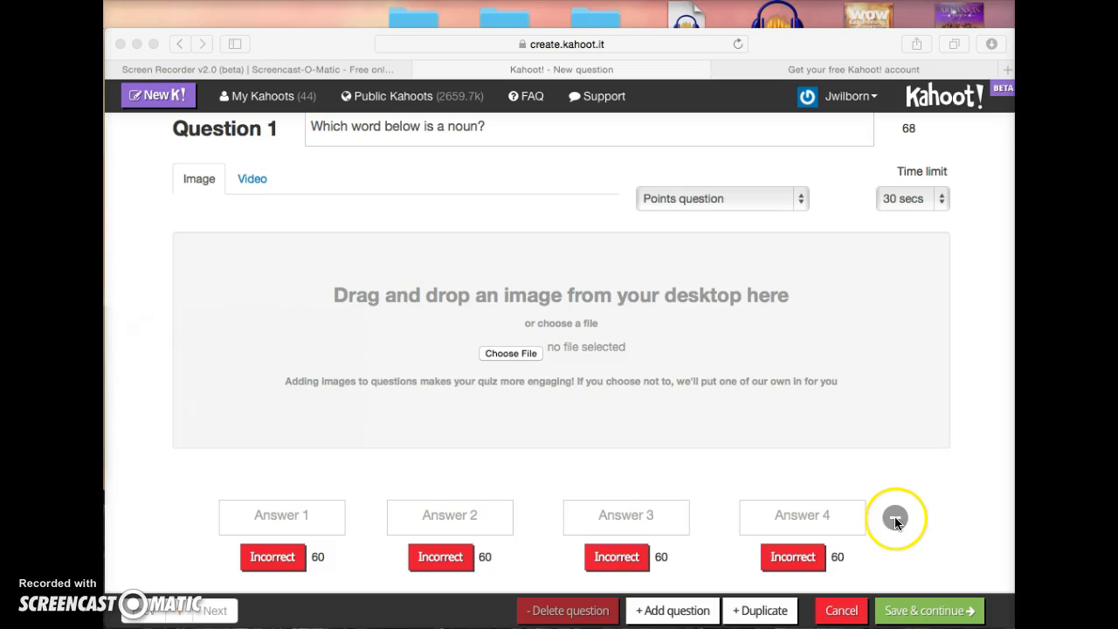
click(894, 520)
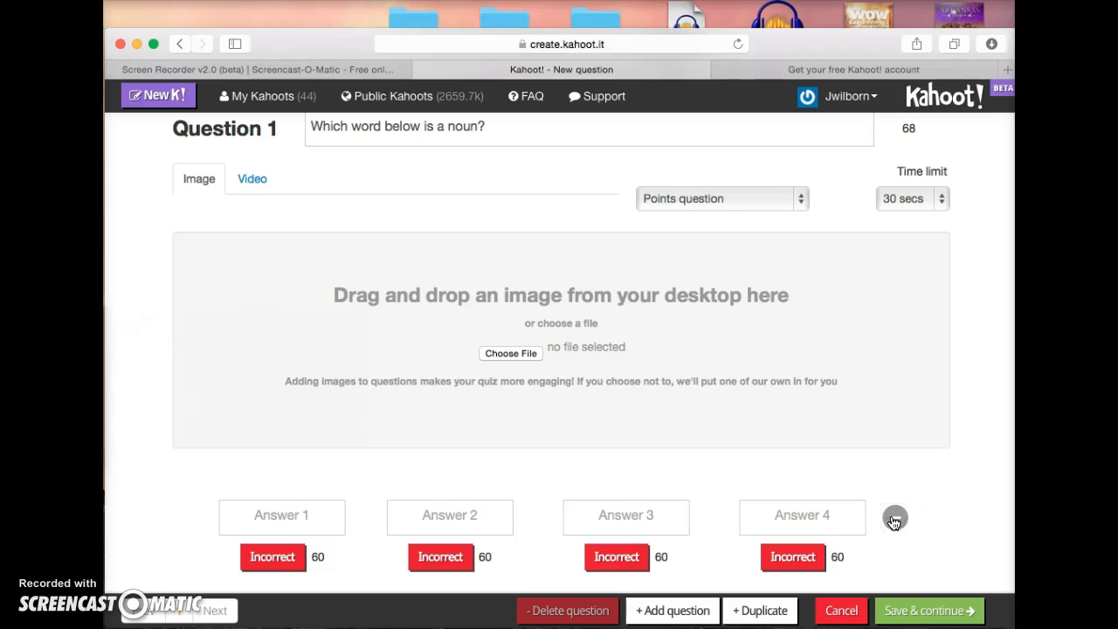
click(892, 518)
click(790, 519)
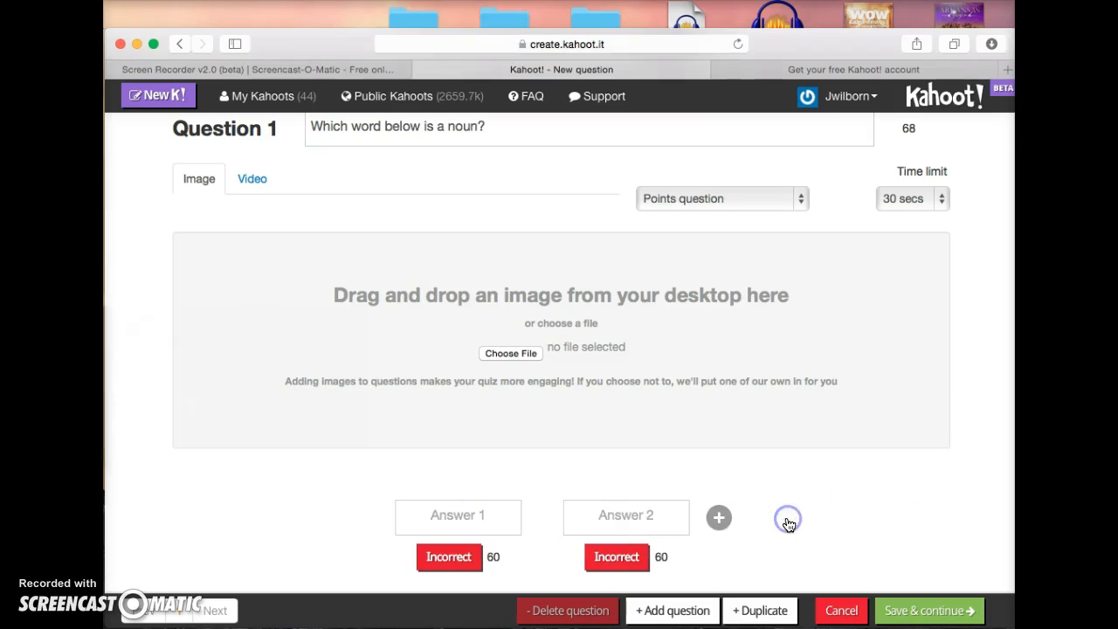
Enter answers 'teacher' and 'like', mark teacher correct, and add Question 2.
click(442, 524)
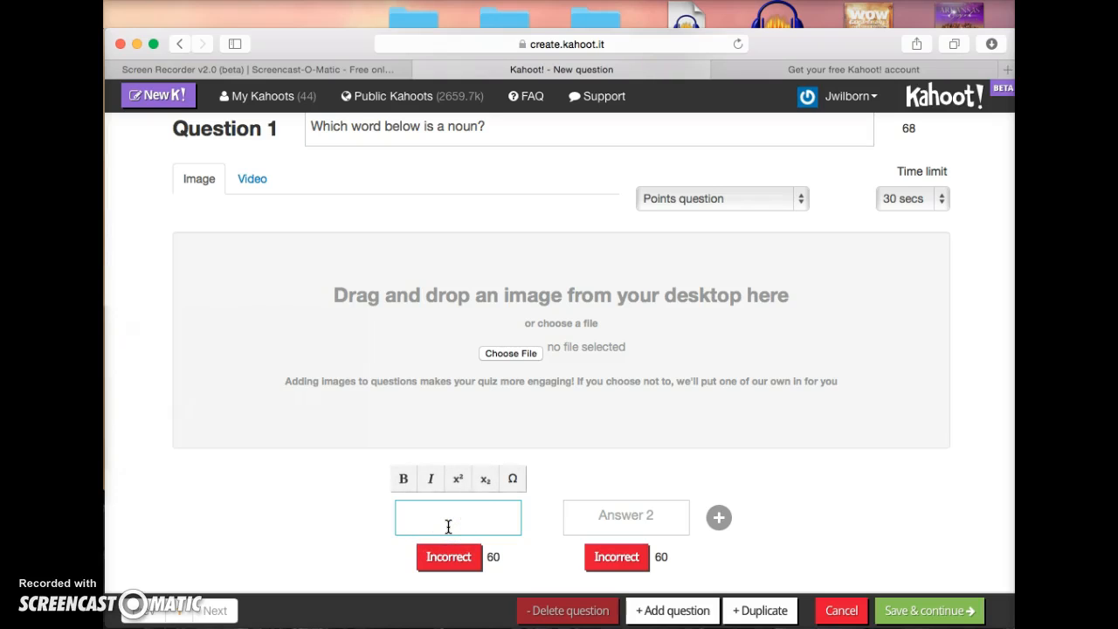
text(teacher)
click(614, 515)
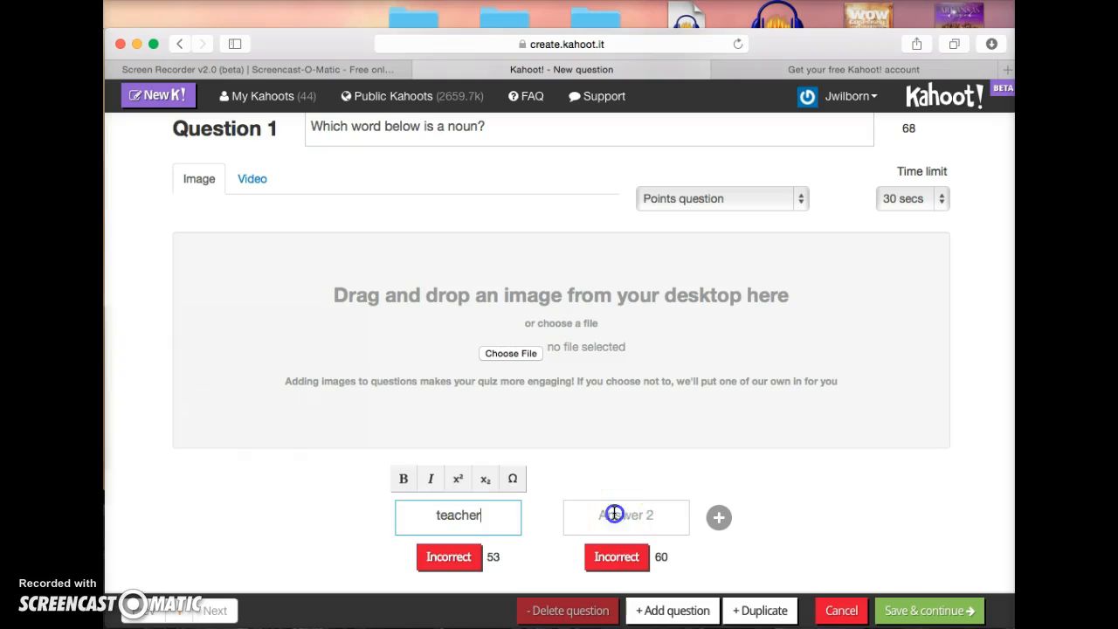
text(like)
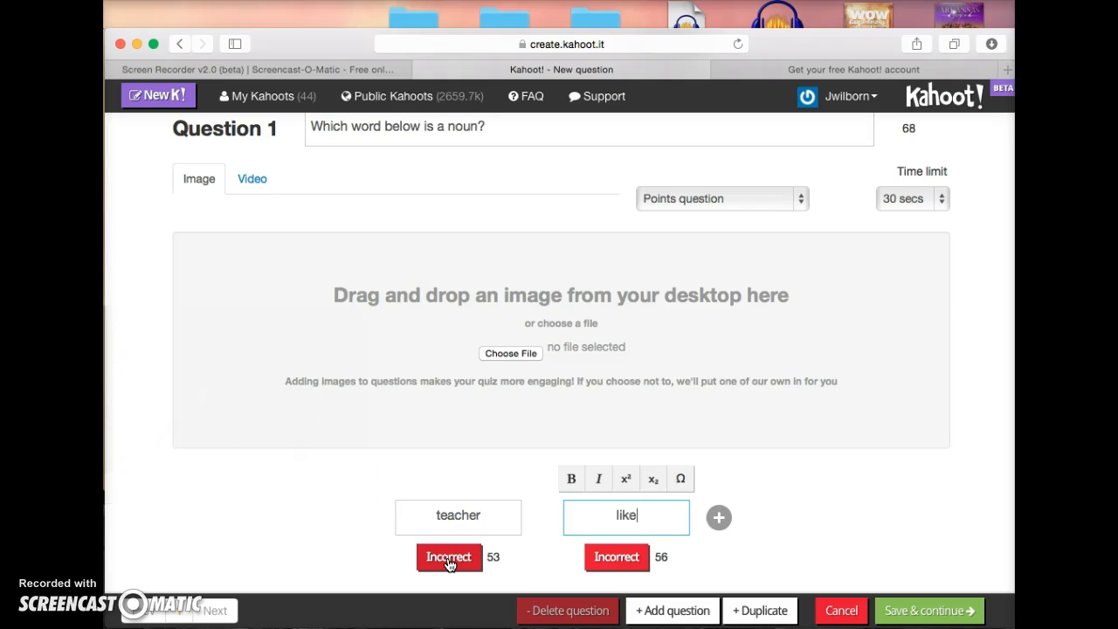
click(448, 560)
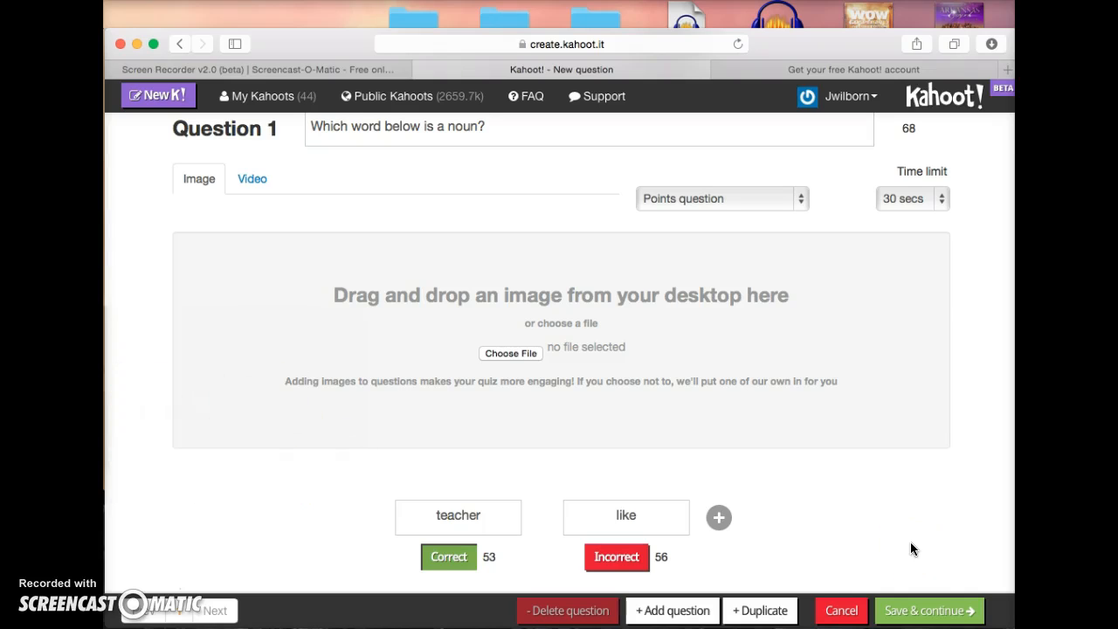
click(669, 615)
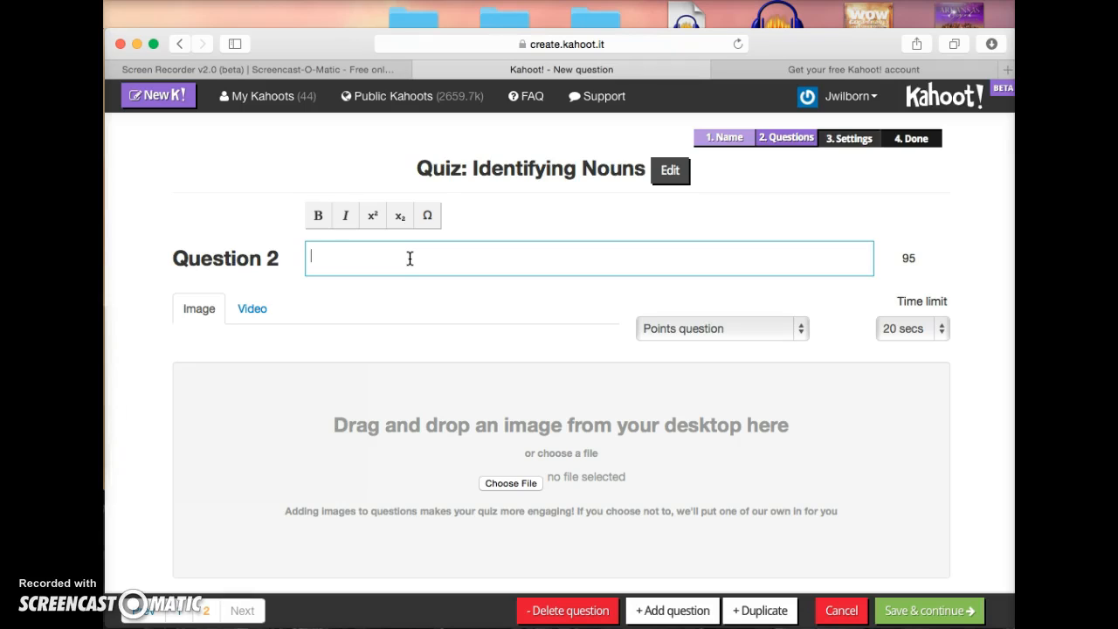
Enter Question 2 'What is the noun in the sentence? My ball is red' with a 30 secs limit.
text(What is the noun in )
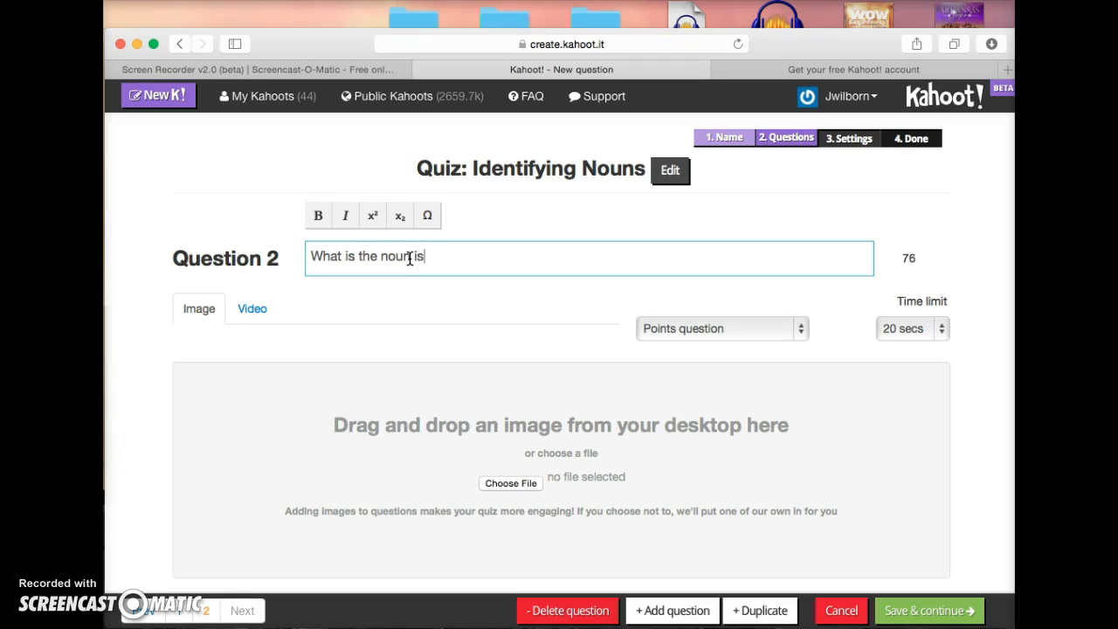
text(the sentence?    M)
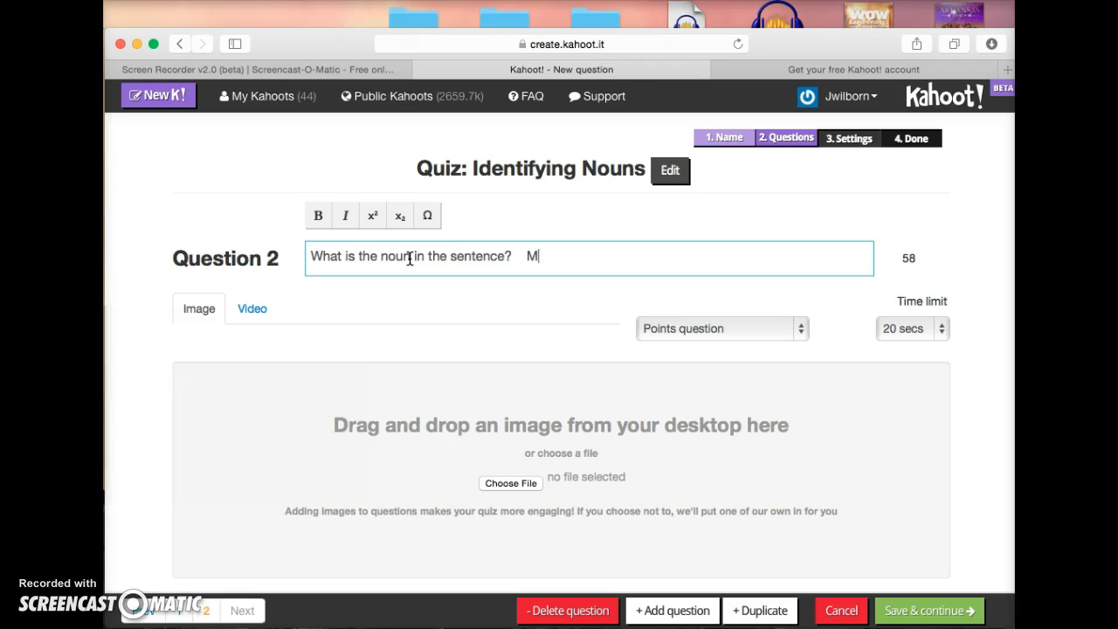
text(y ball is red.)
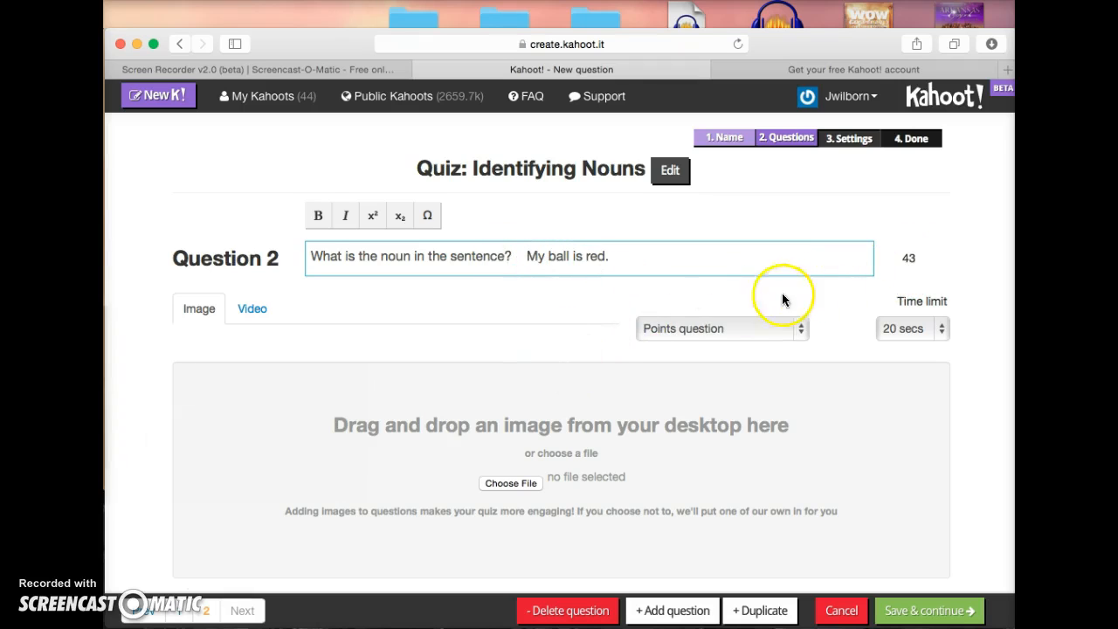
click(935, 331)
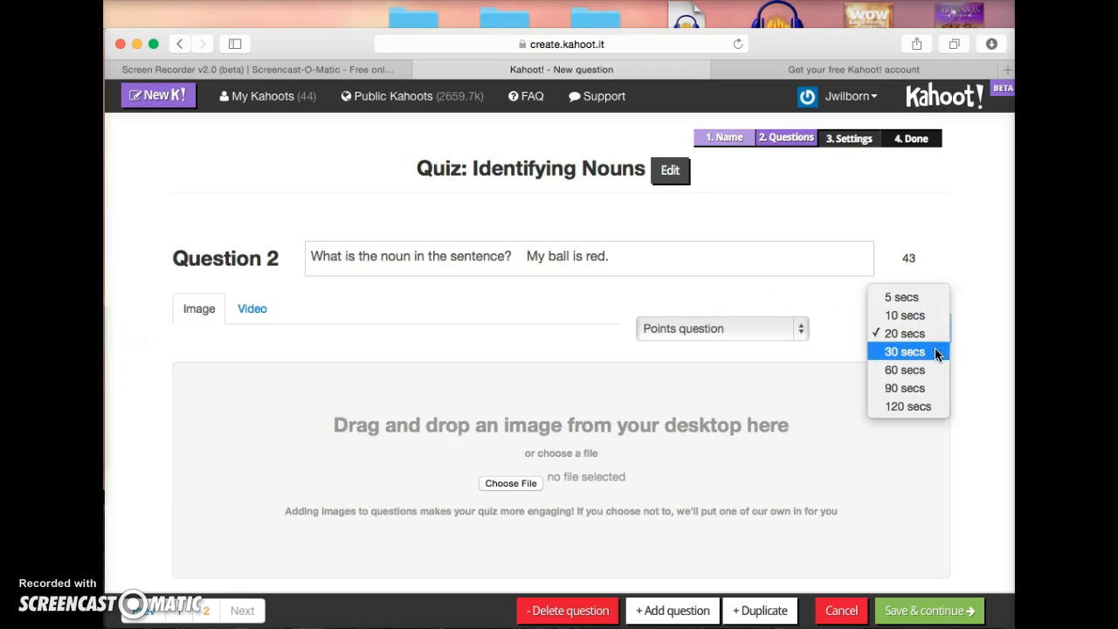
click(936, 353)
scroll(975, 411, down, 3)
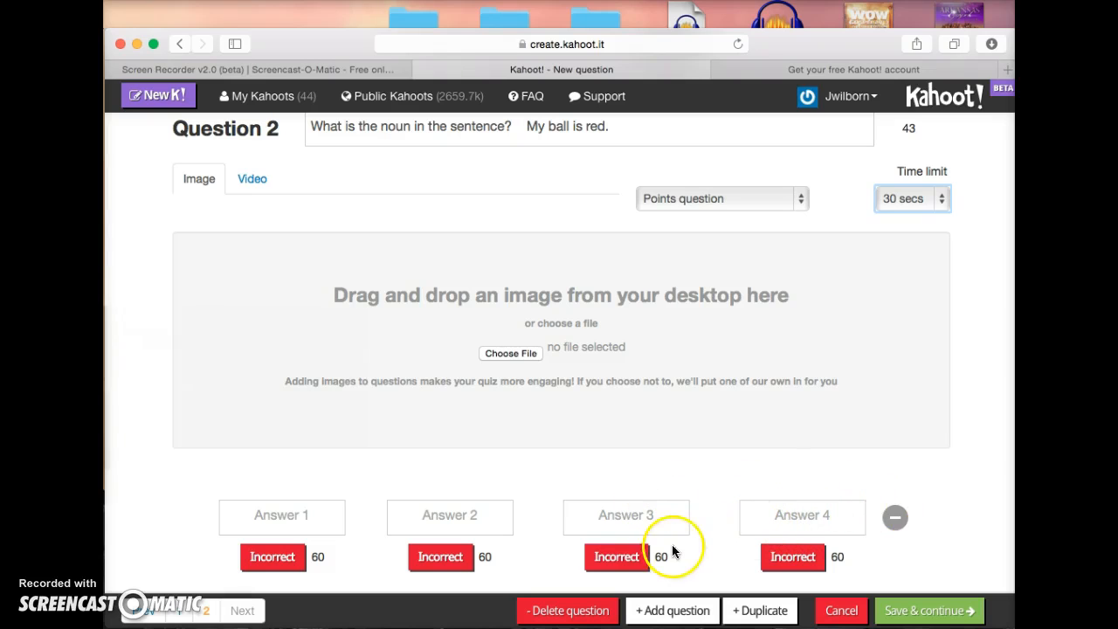
Fill the answers My, red, ball and is, marking ball as correct.
click(303, 524)
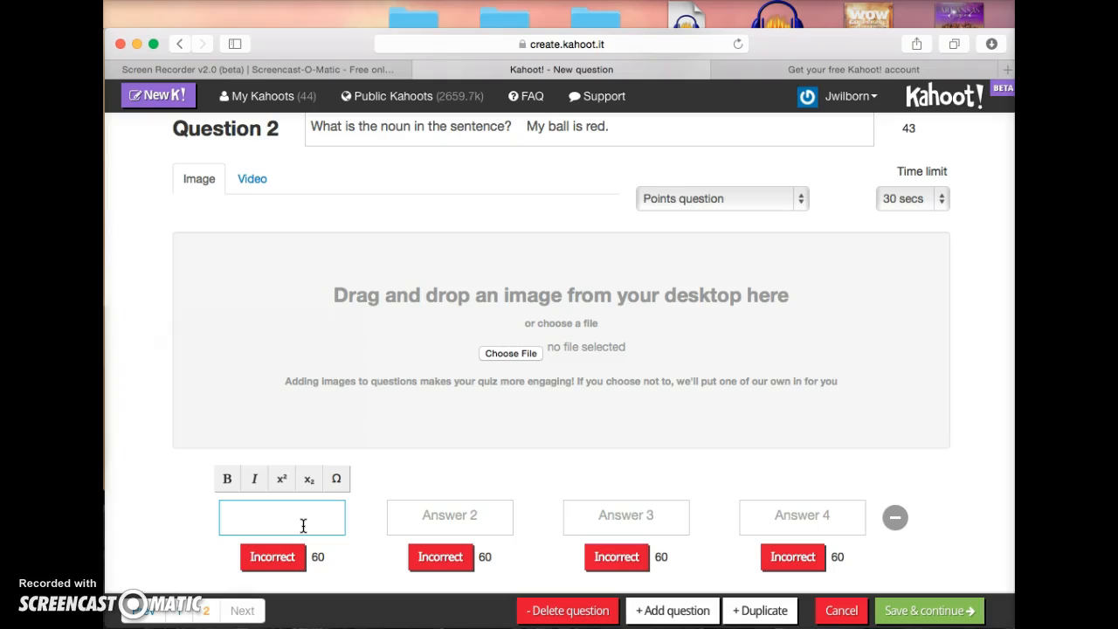
text(My)
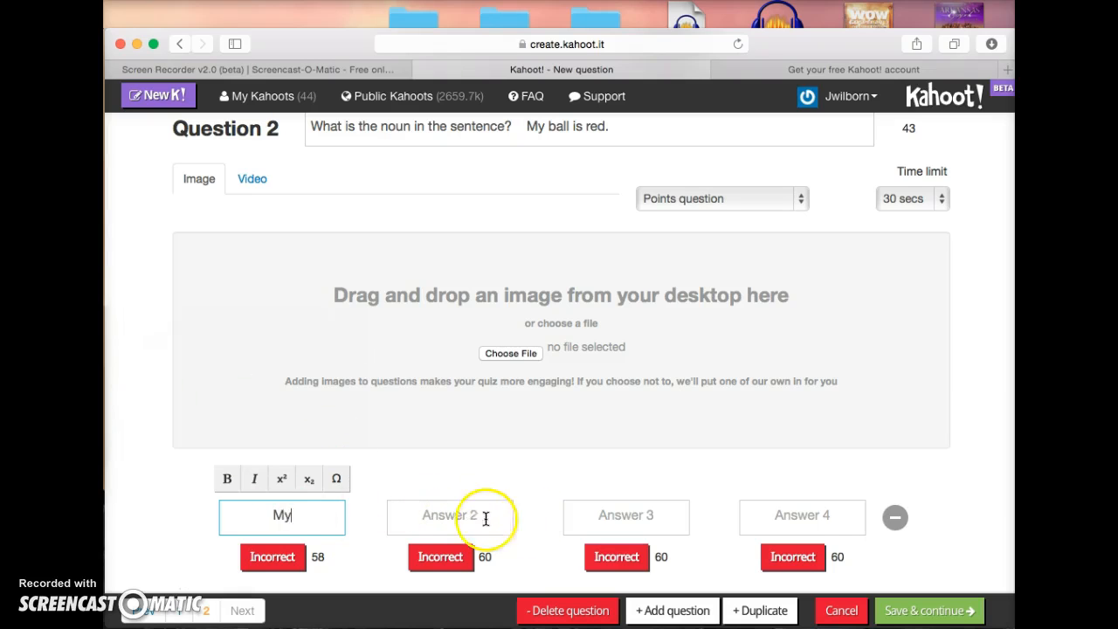
click(455, 518)
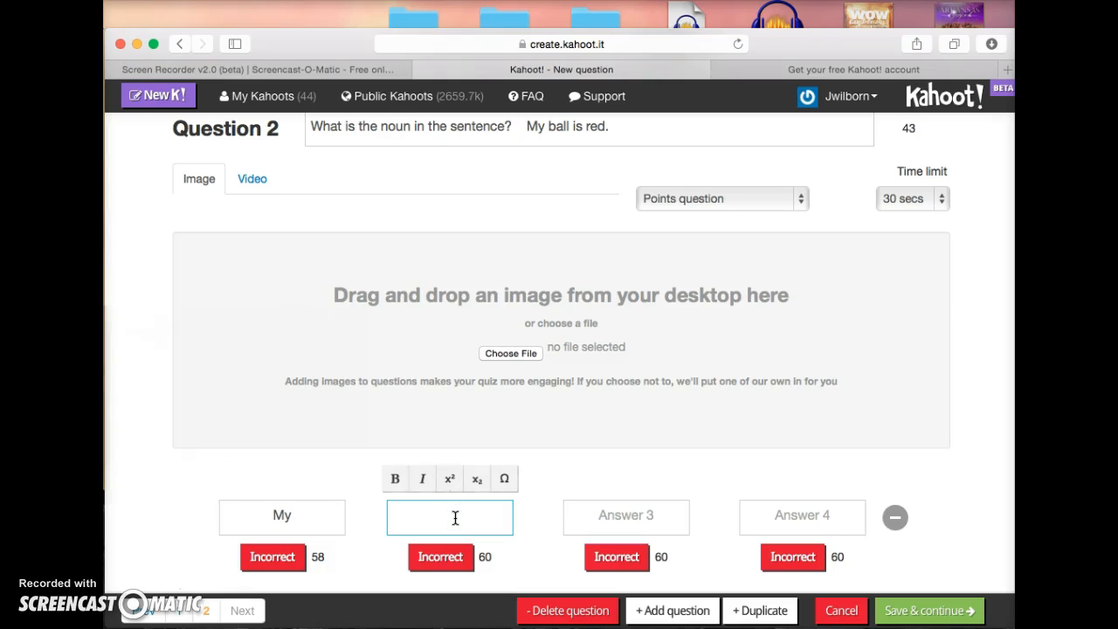
click(450, 514)
text(red)
click(625, 513)
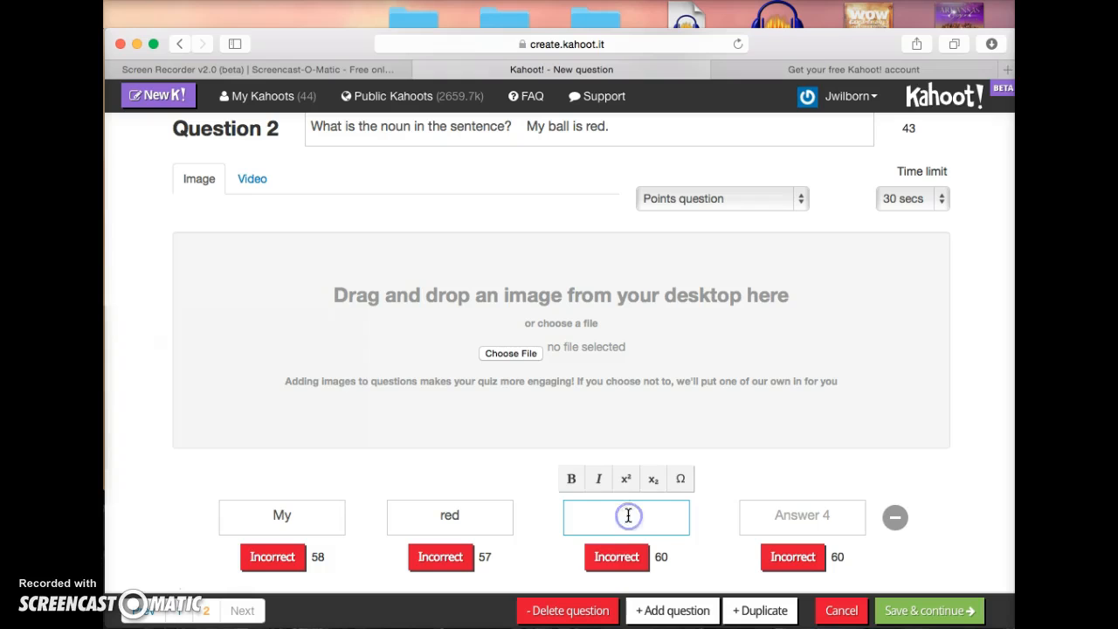
text(ball)
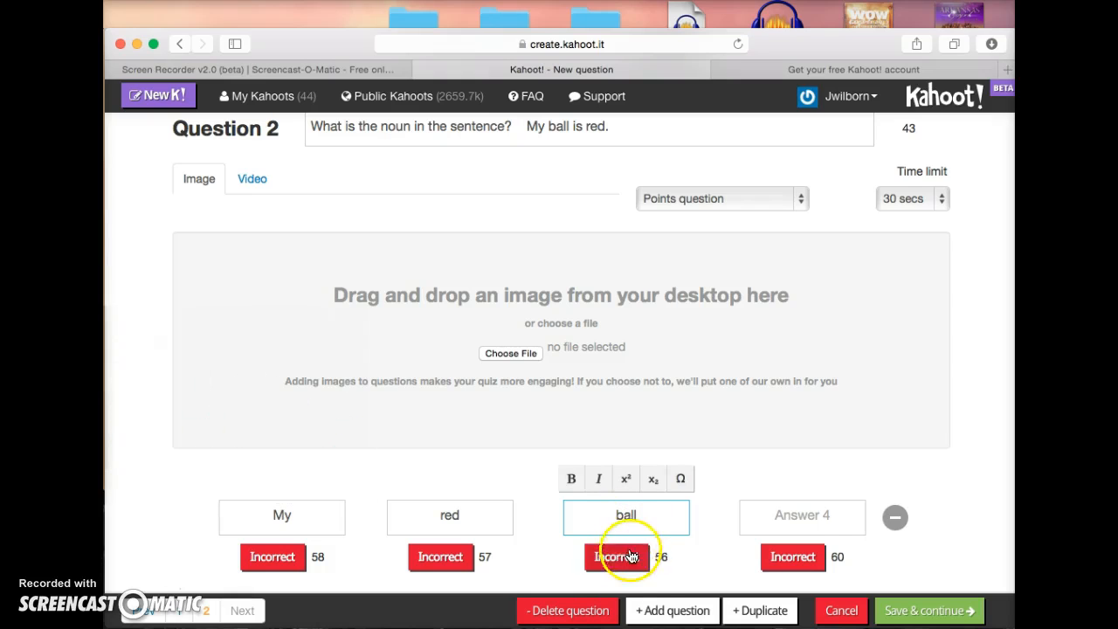
click(623, 566)
click(814, 516)
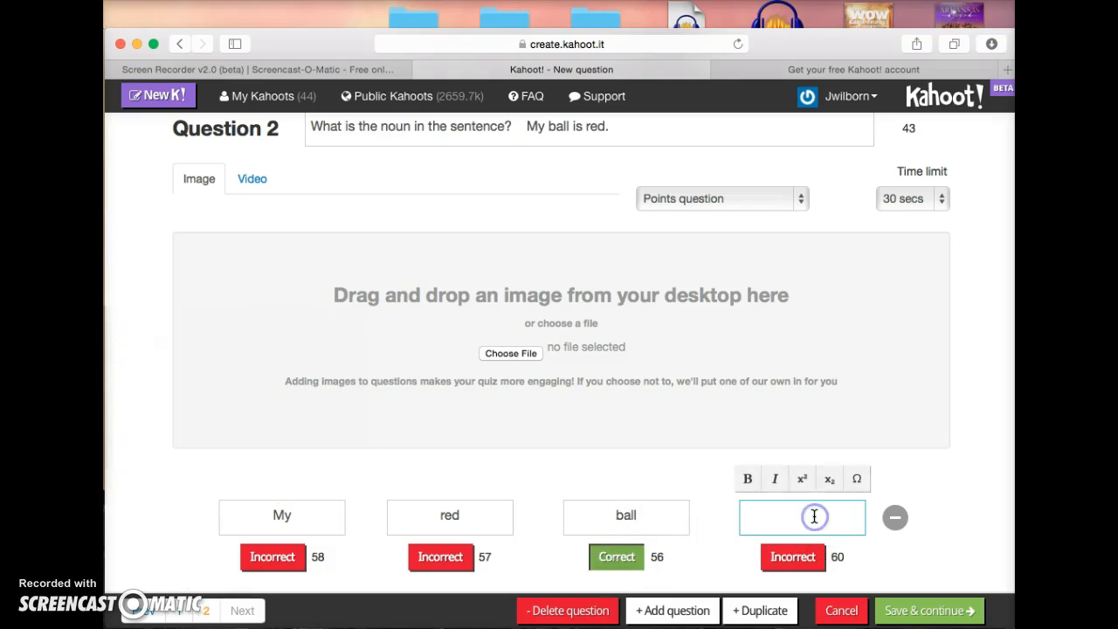
text(is)
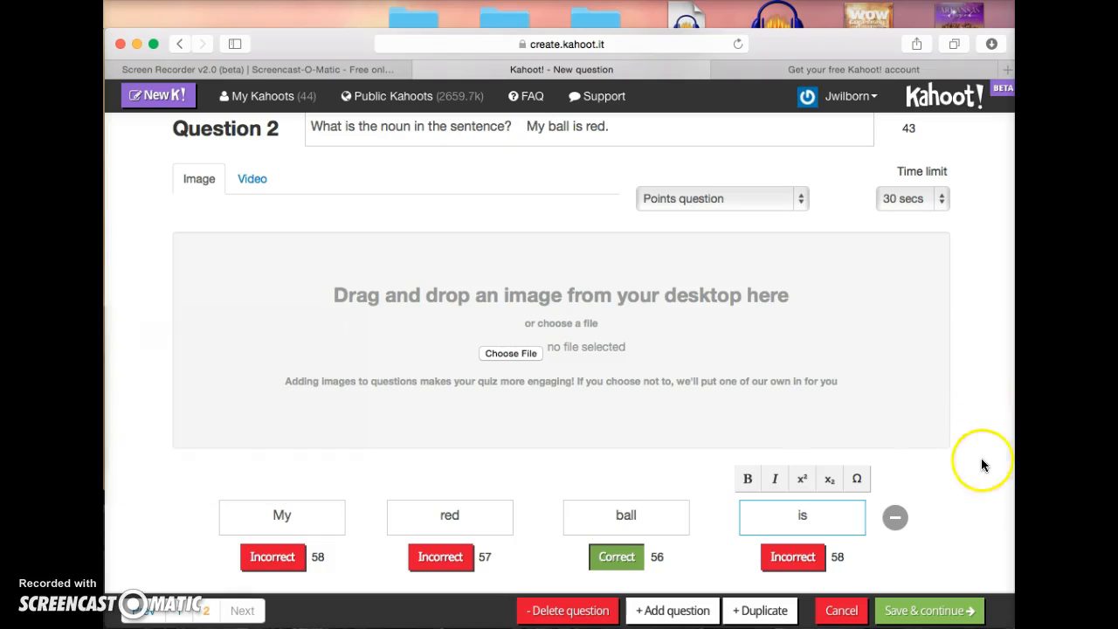
Save the two questions, keep their current order, and continue to quiz settings.
click(916, 613)
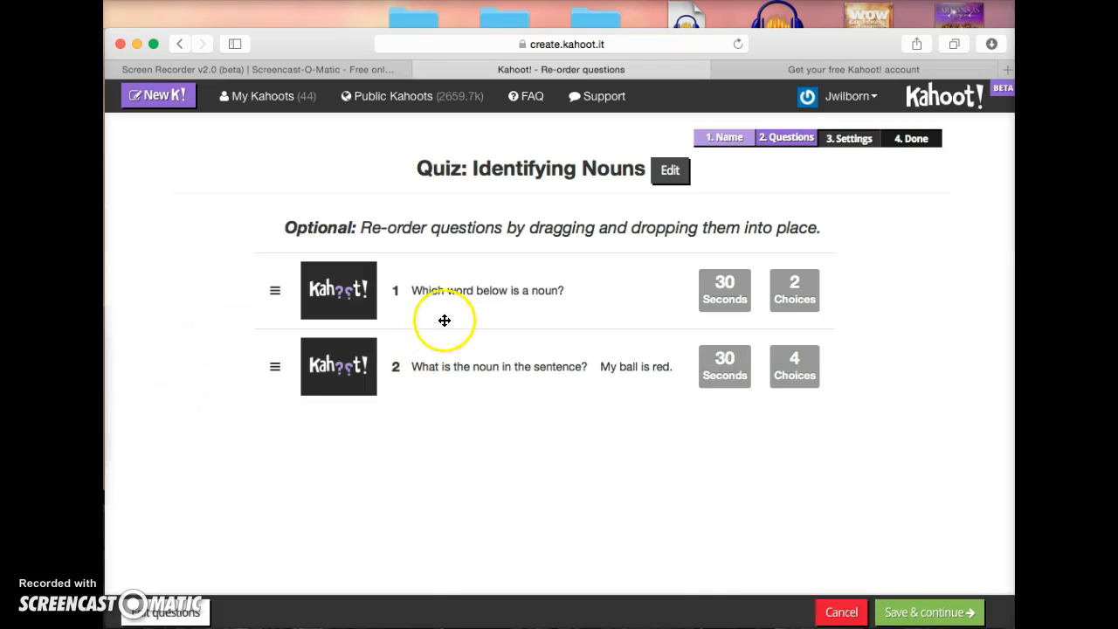
drag(456, 297, 499, 302)
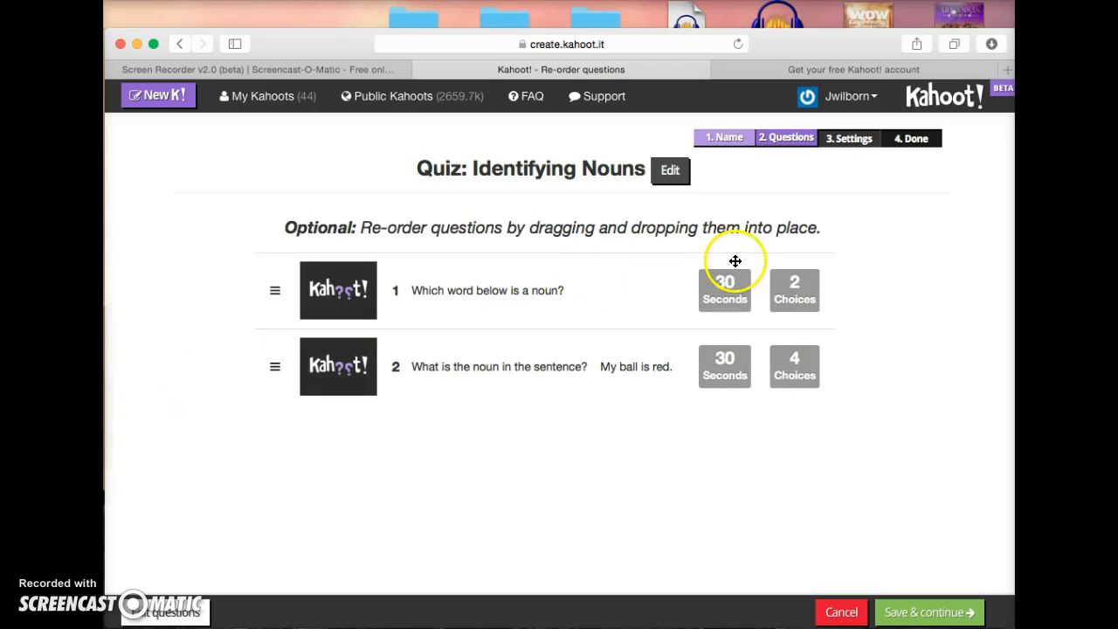
click(913, 611)
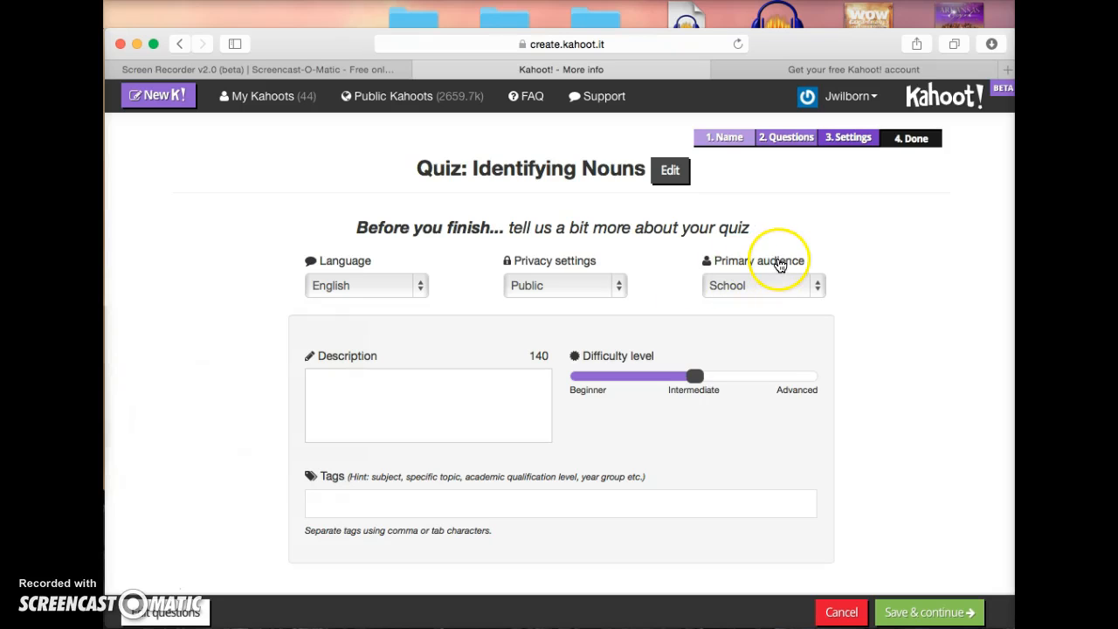
Keep School as the primary audience and lower the difficulty to Beginner.
click(820, 283)
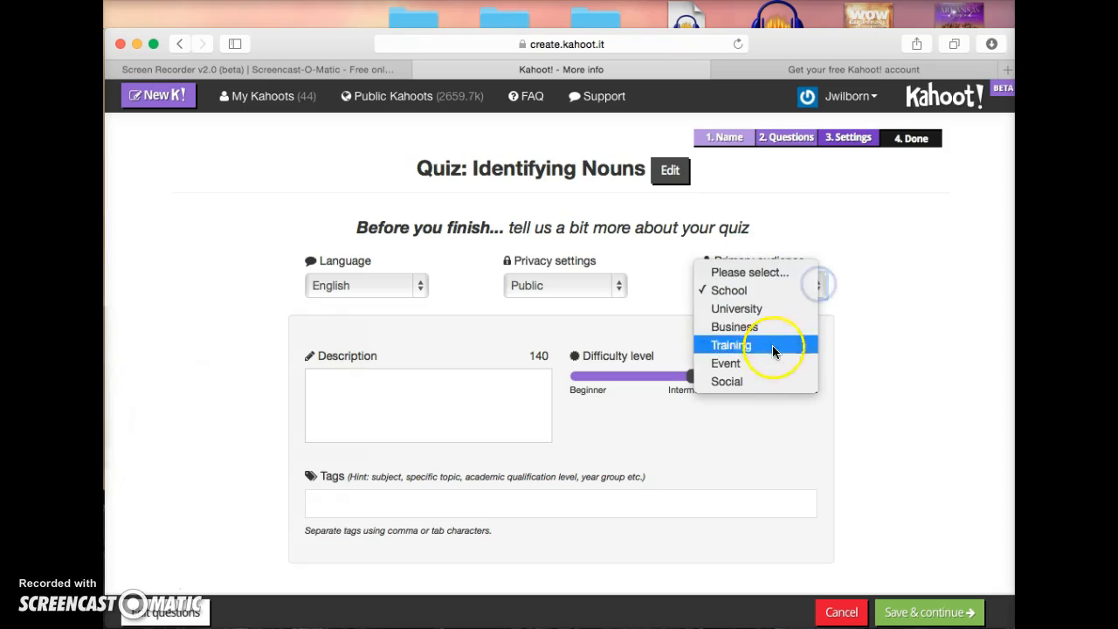
click(756, 293)
click(525, 400)
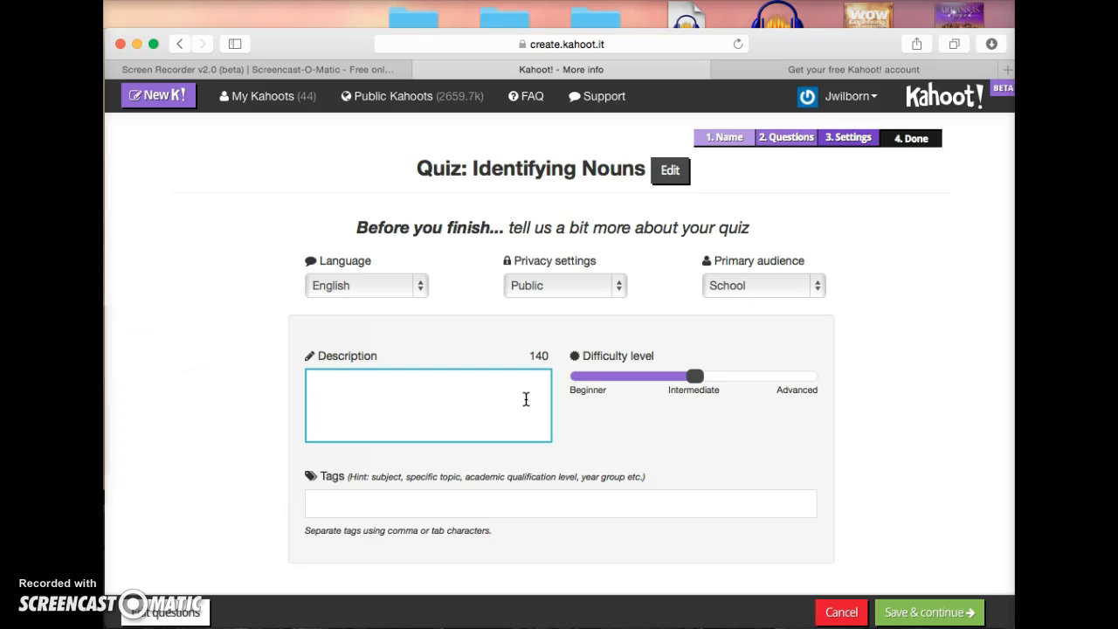
drag(695, 382, 621, 380)
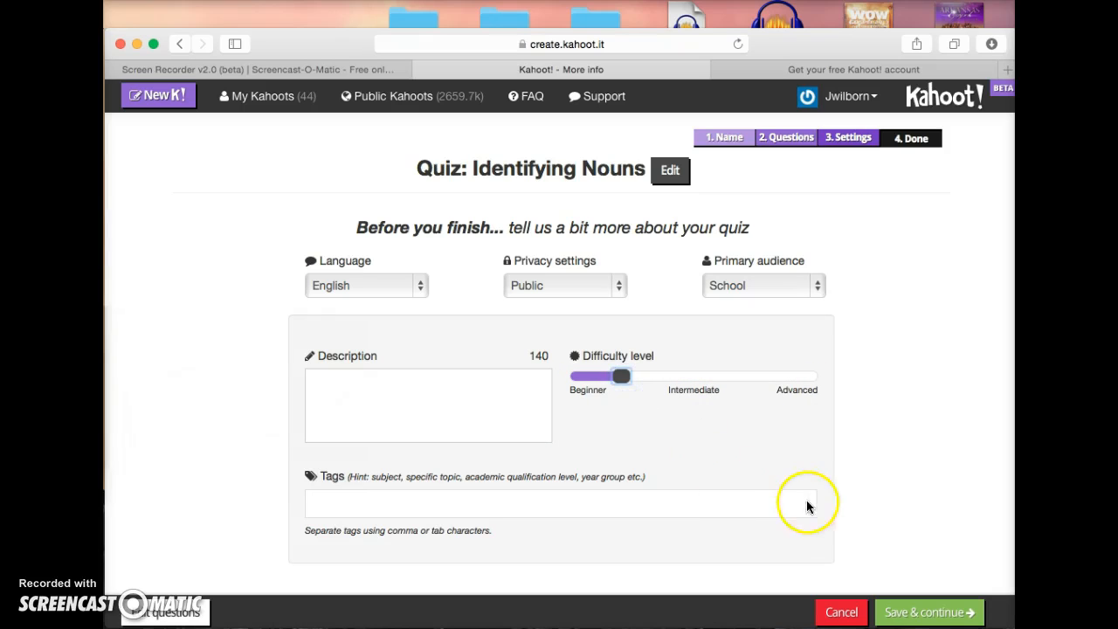
Add the tag 'nouns' and save the settings to reach the cover image step.
click(720, 511)
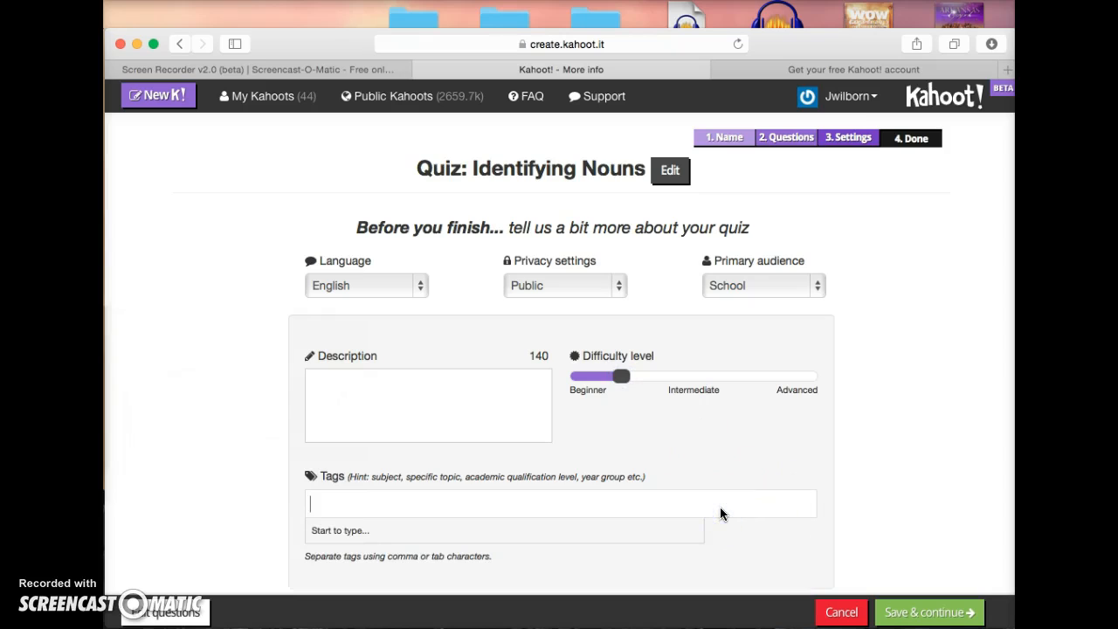
text(nouns)
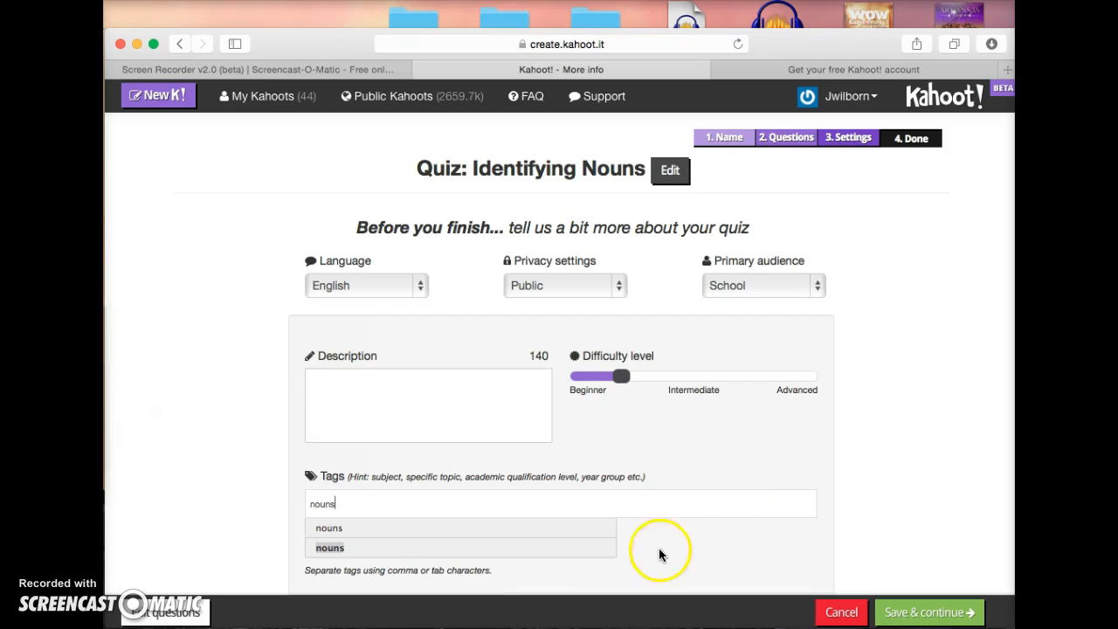
click(559, 550)
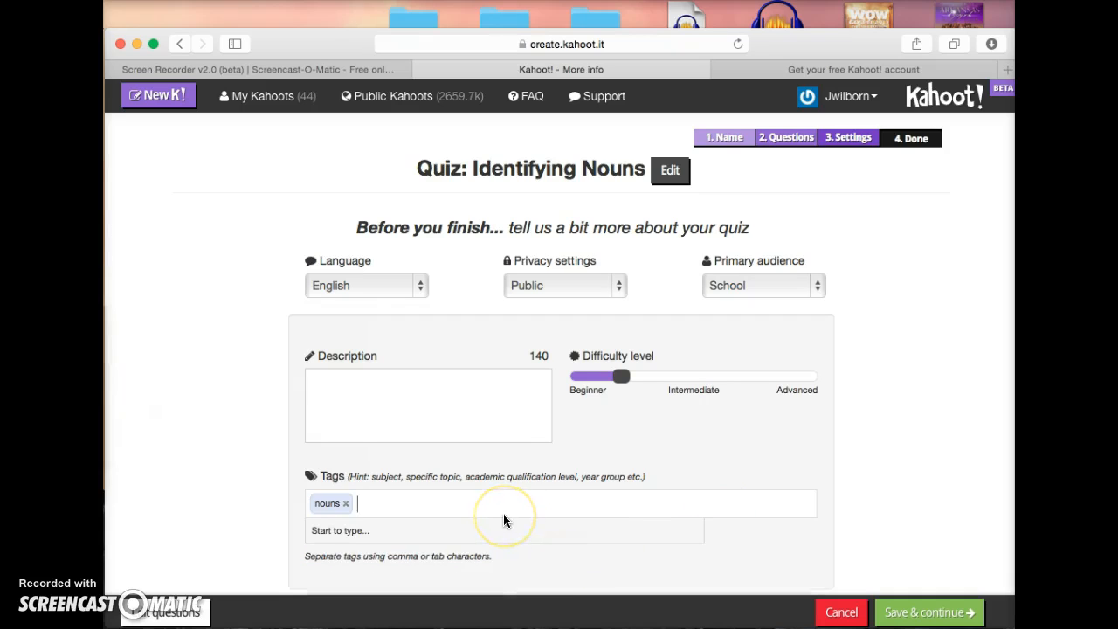
text(id)
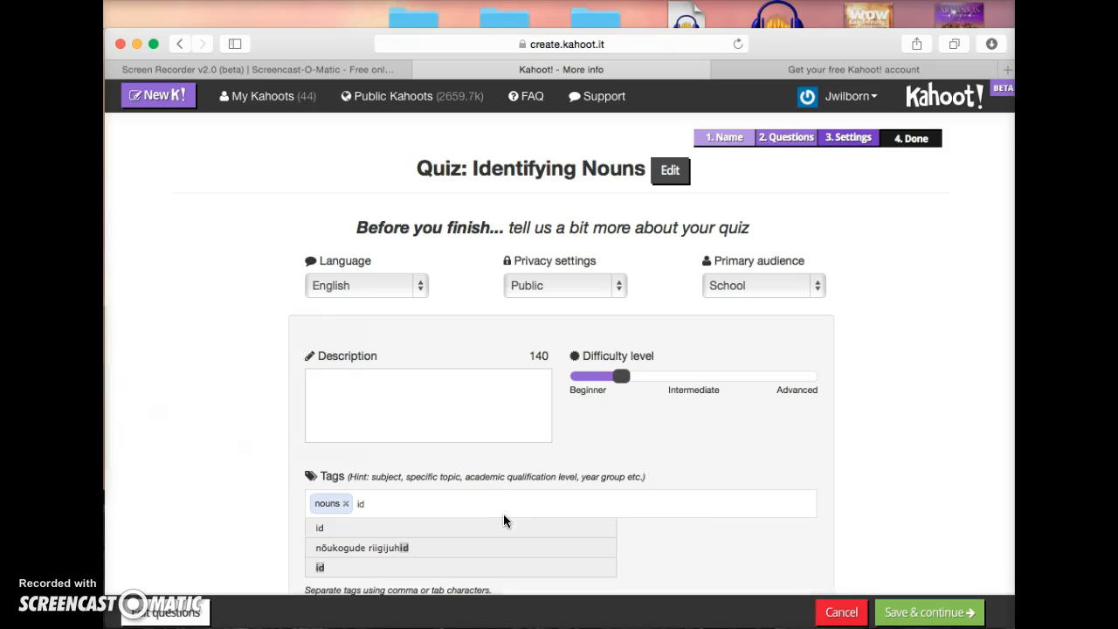
key(BackSpace)
key(BackSpace)
key(BackSpace)
click(891, 547)
click(924, 612)
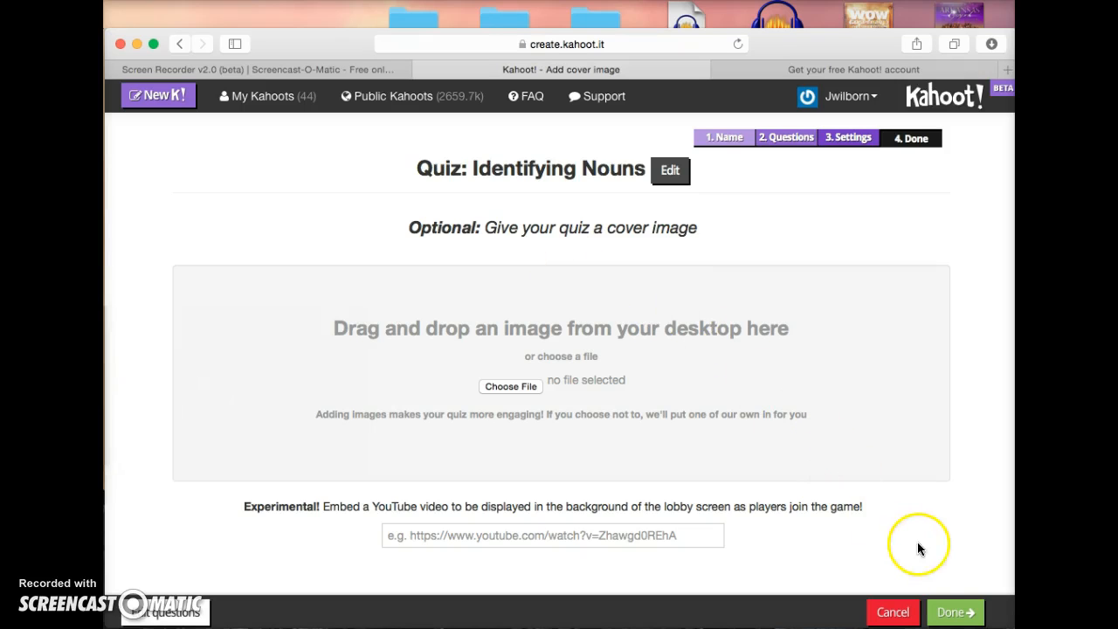
Skip the optional cover image and finish the quiz, reaching the DONE! page.
click(955, 611)
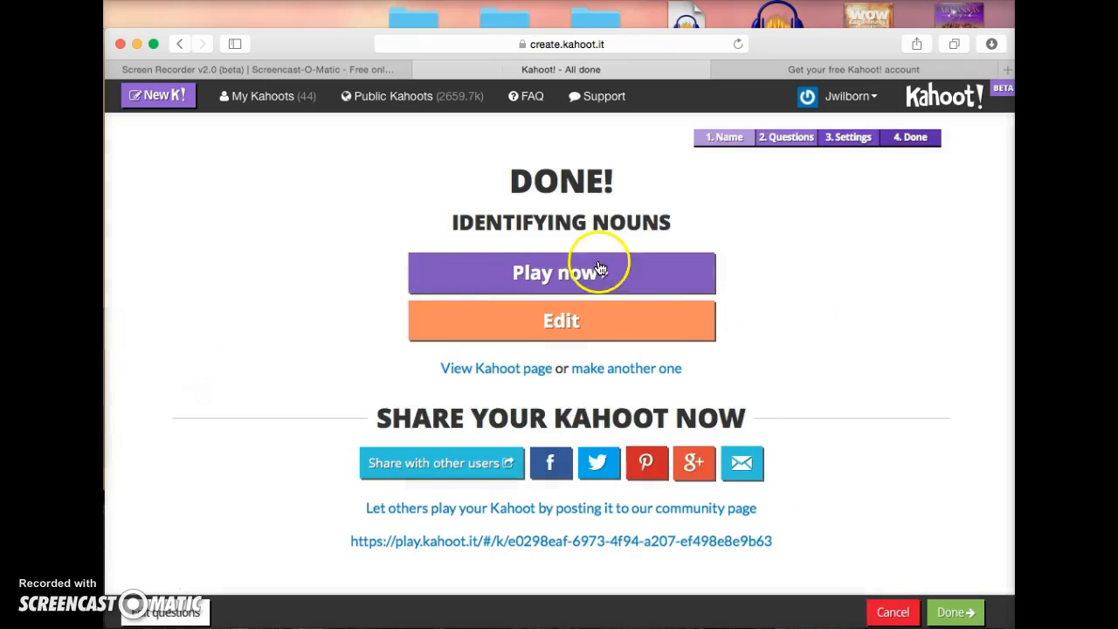
click(599, 271)
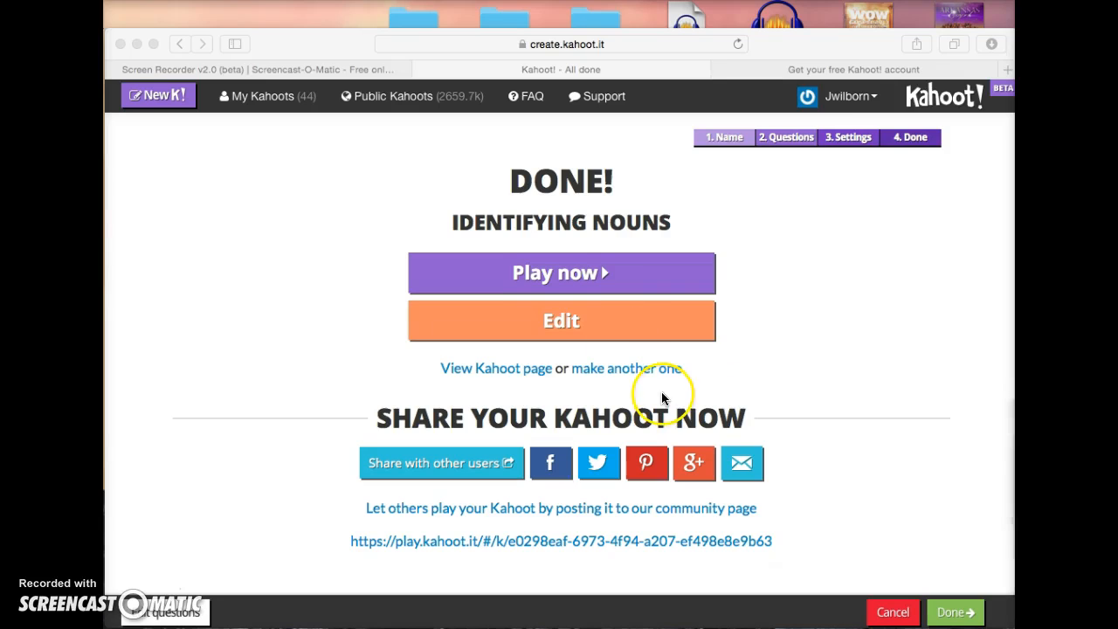
click(539, 278)
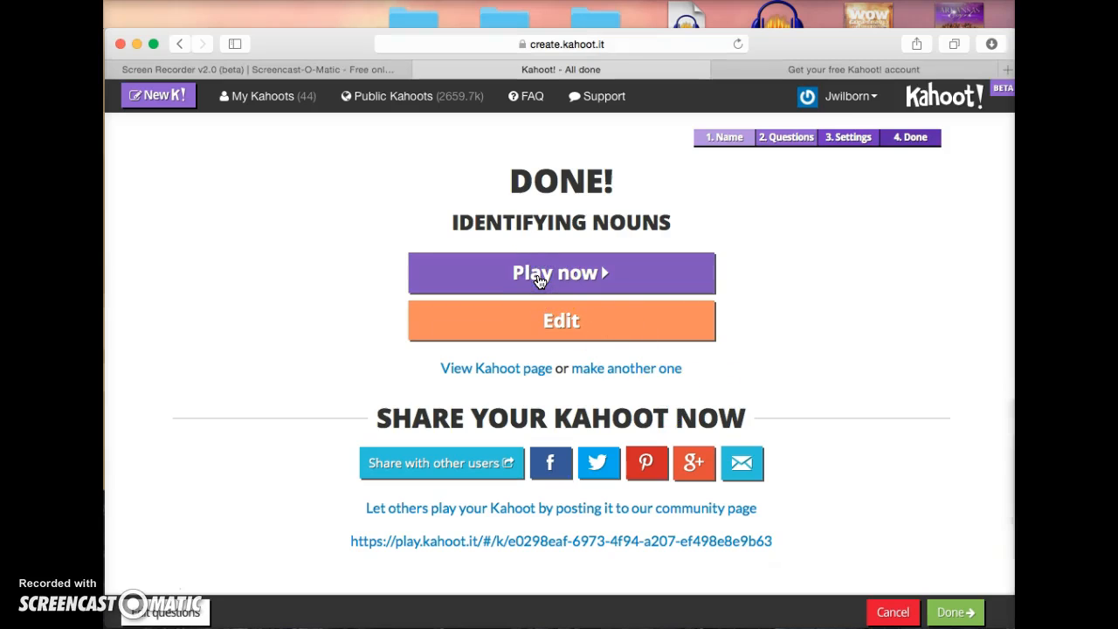
Choose Play now, enlarge the play.kahoot.it window, and launch the game lobby.
click(539, 279)
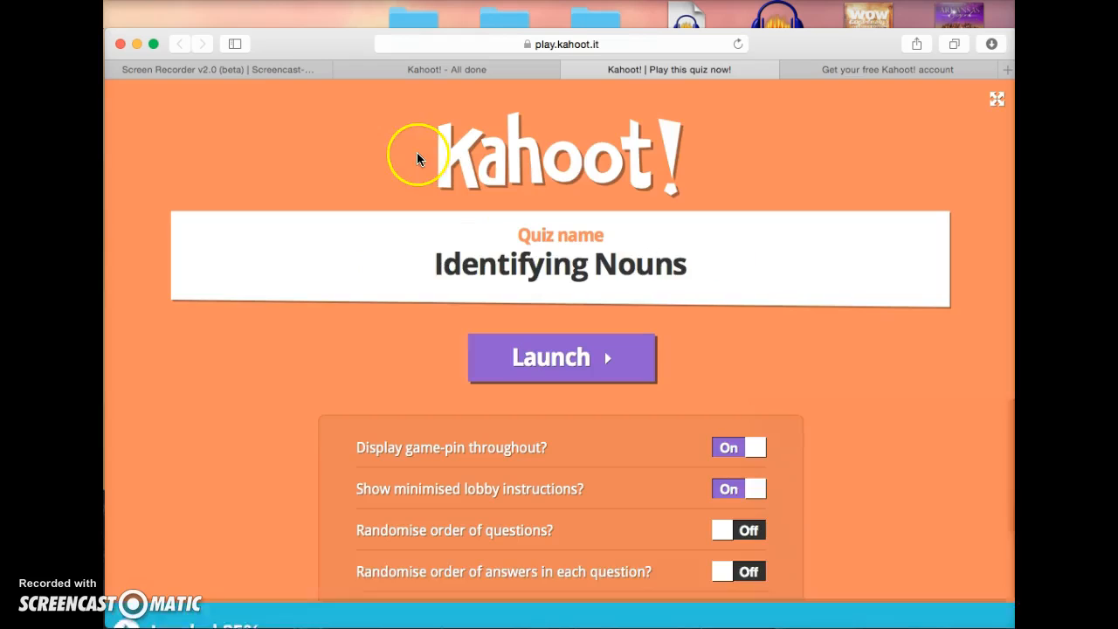
drag(334, 44, 334, 19)
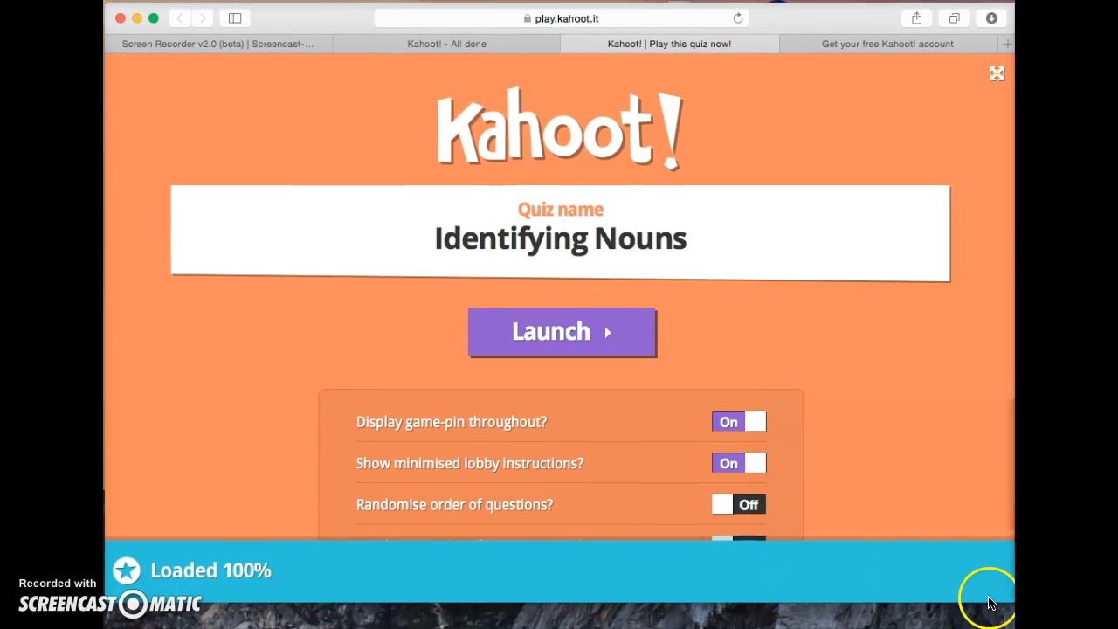
drag(1006, 600, 1010, 627)
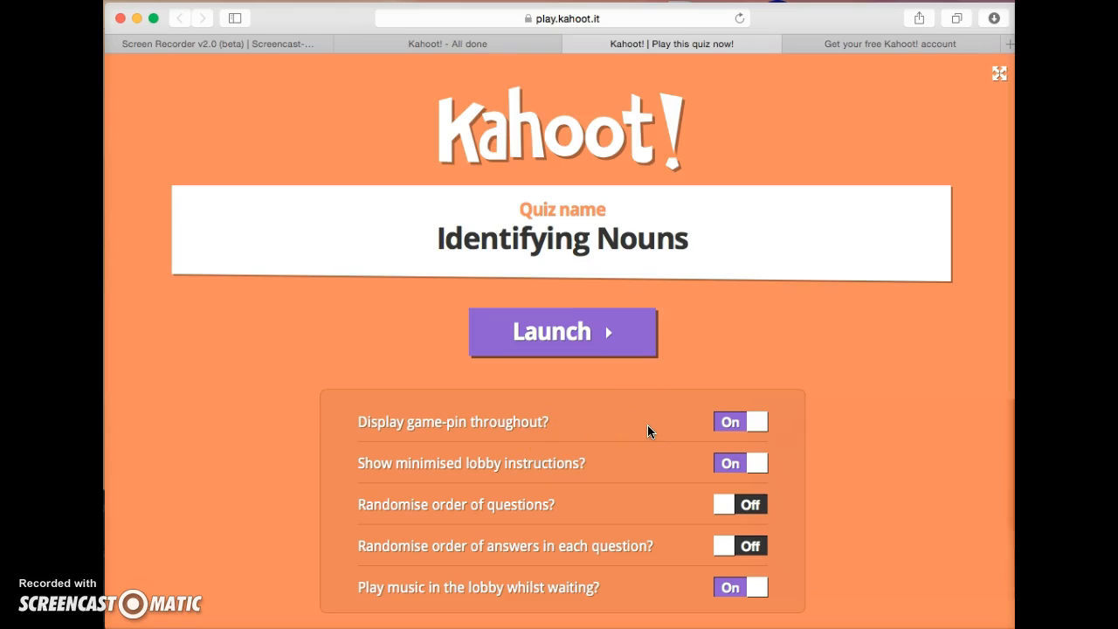
click(608, 340)
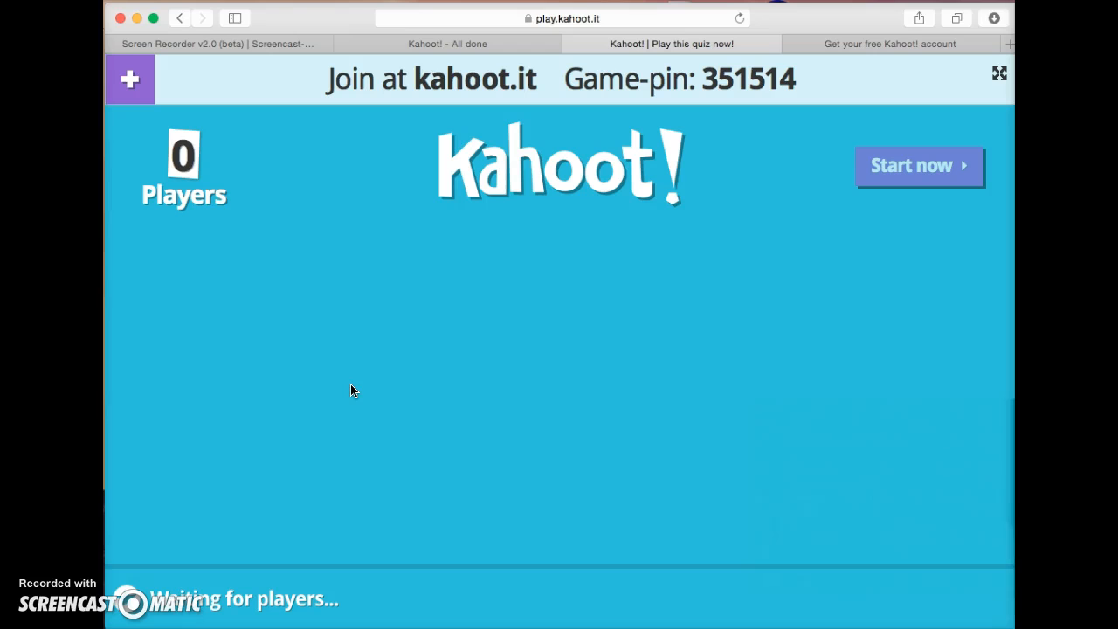
Expand the joining instructions with the game PIN and wait until two players join the lobby.
key(XF86AudioLowerVolume)
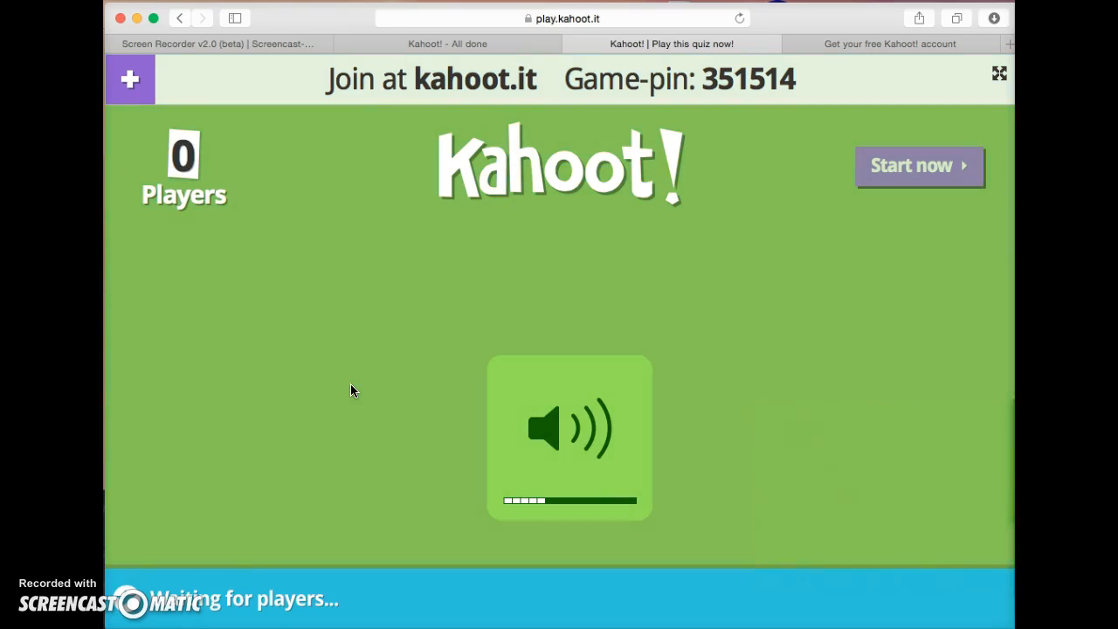
key(XF86AudioRaiseVolume)
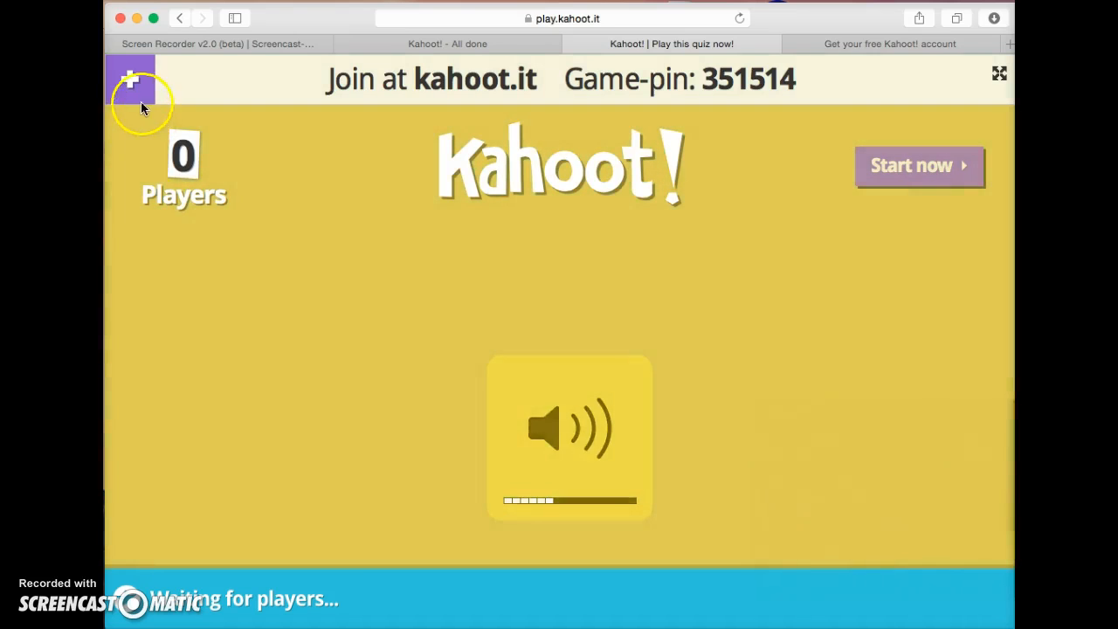
click(140, 101)
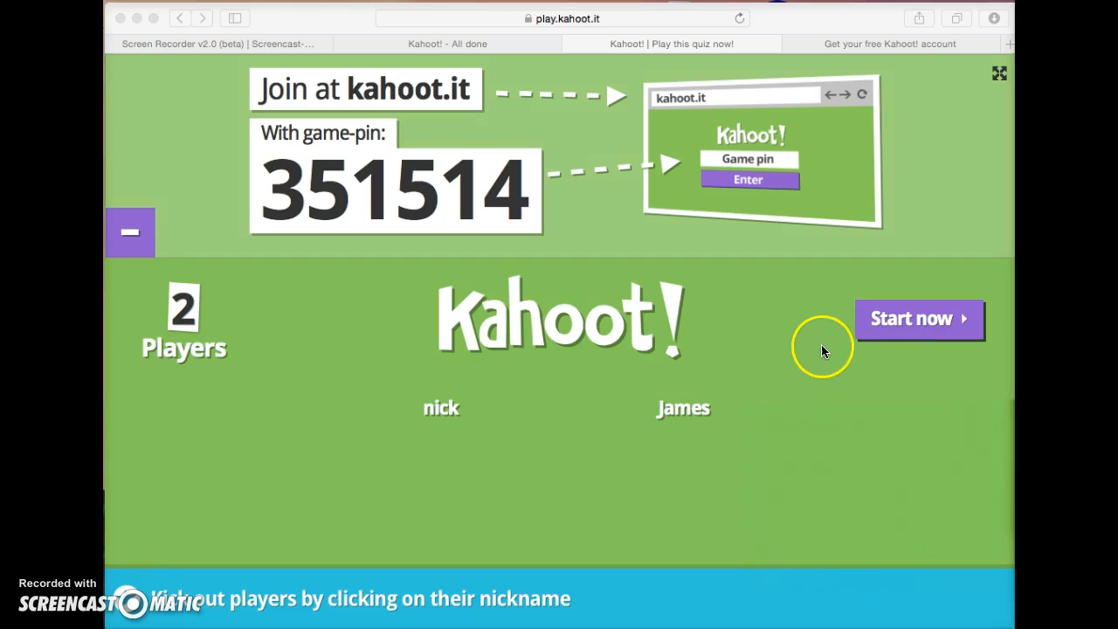
click(901, 321)
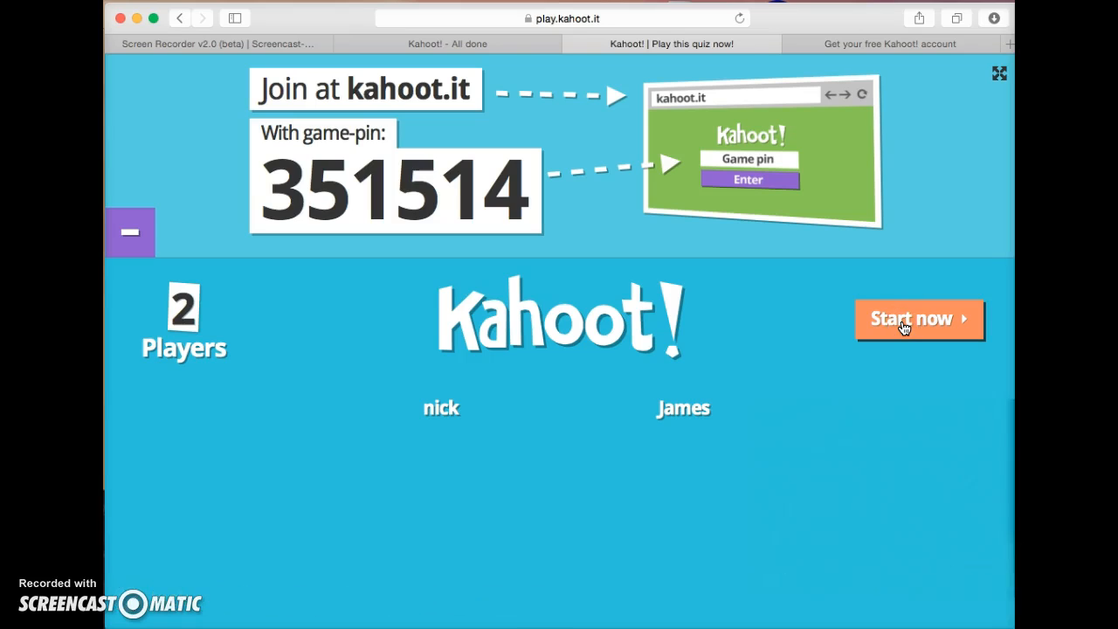
Start the Identifying Nouns game, run question 1, and show its scoreboard (633 and 0 points).
click(903, 326)
key(XF86AudioLowerVolume)
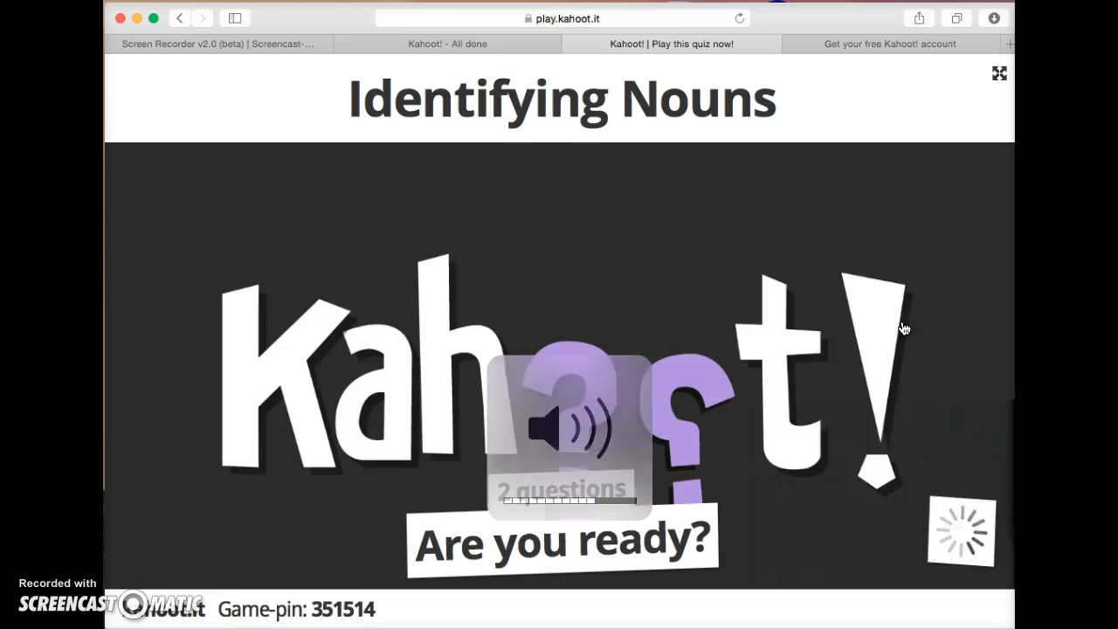
click(881, 337)
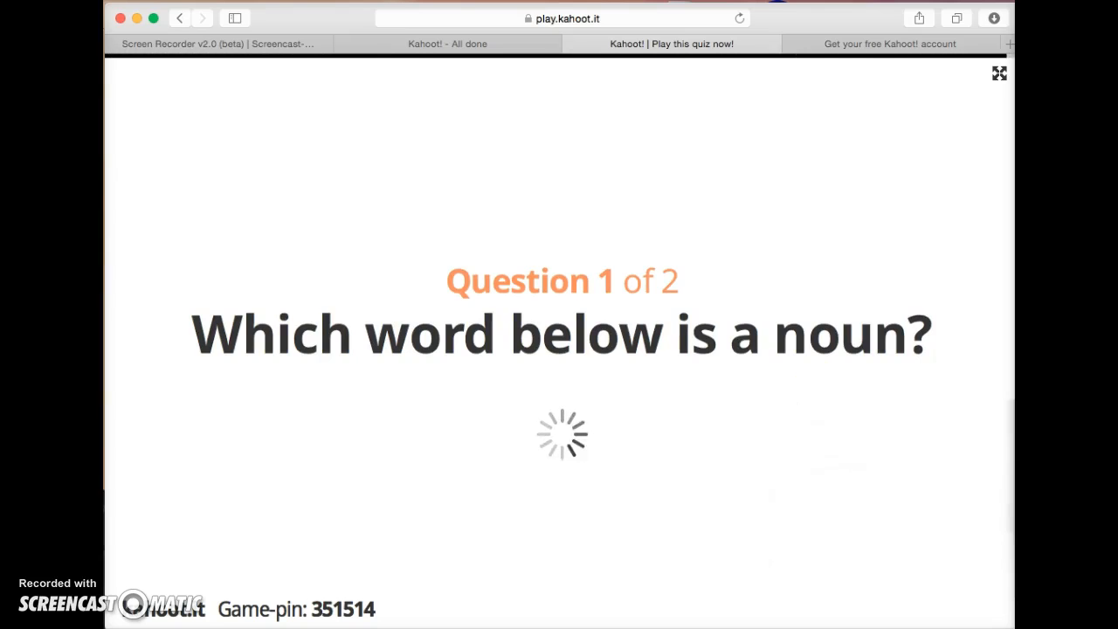
key(XF86AudioLowerVolume)
key(XF86AudioLowerVolume)
key(XF86AudioLowerVolume)
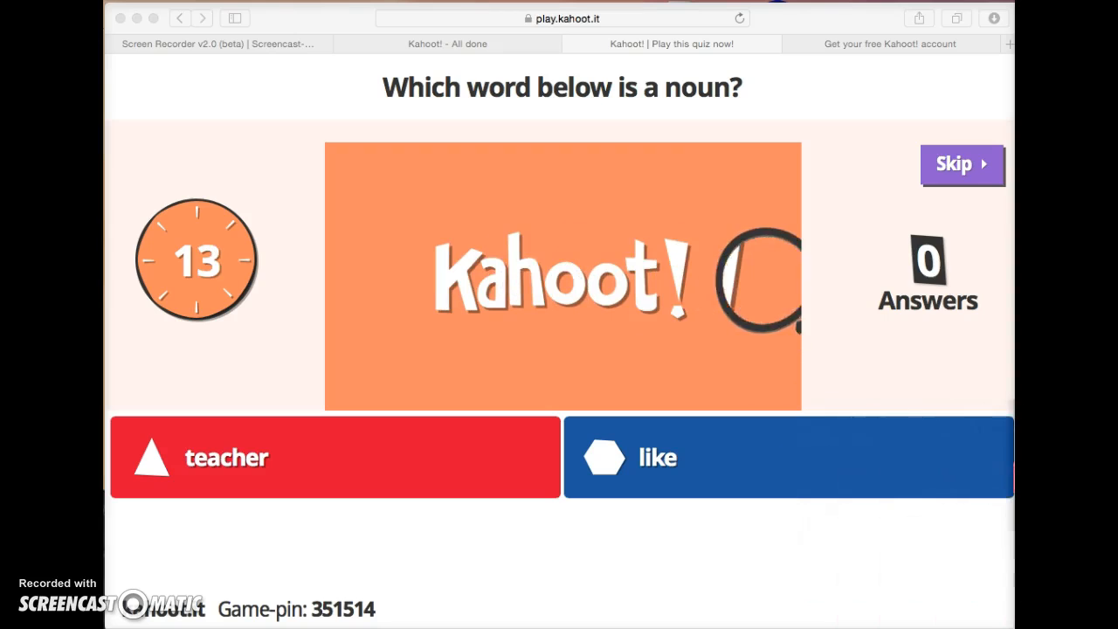
click(661, 464)
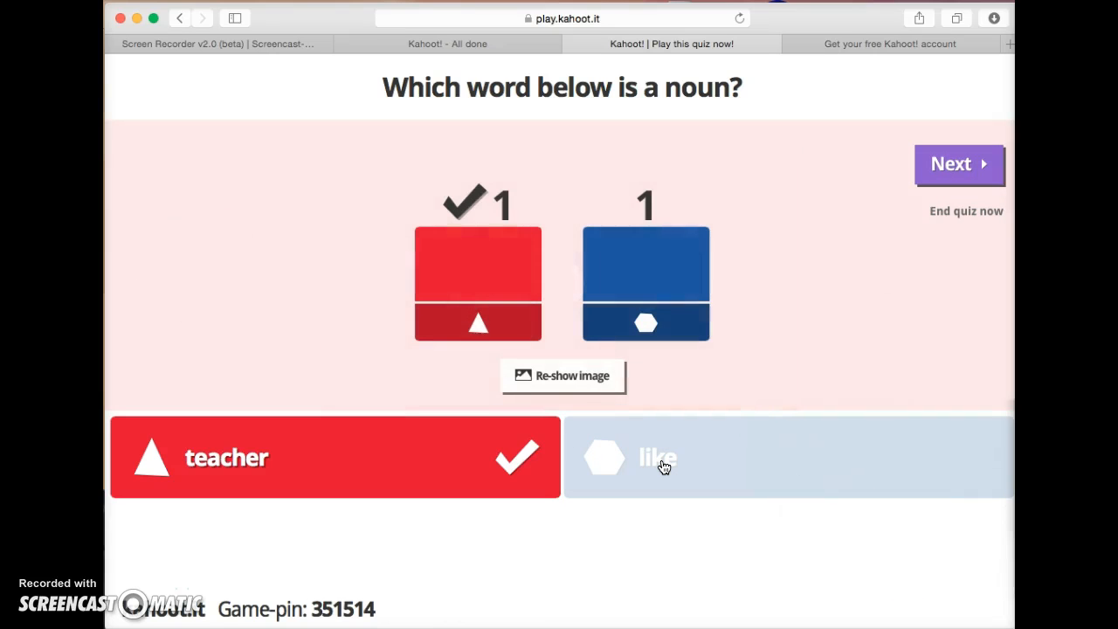
key(XF86AudioRaiseVolume)
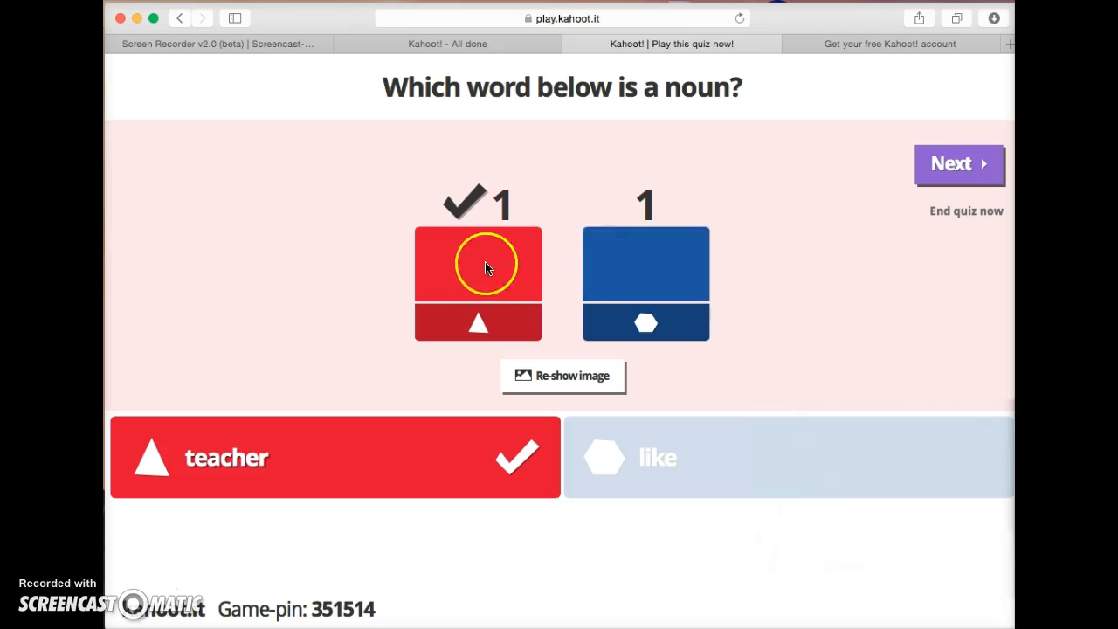
click(950, 164)
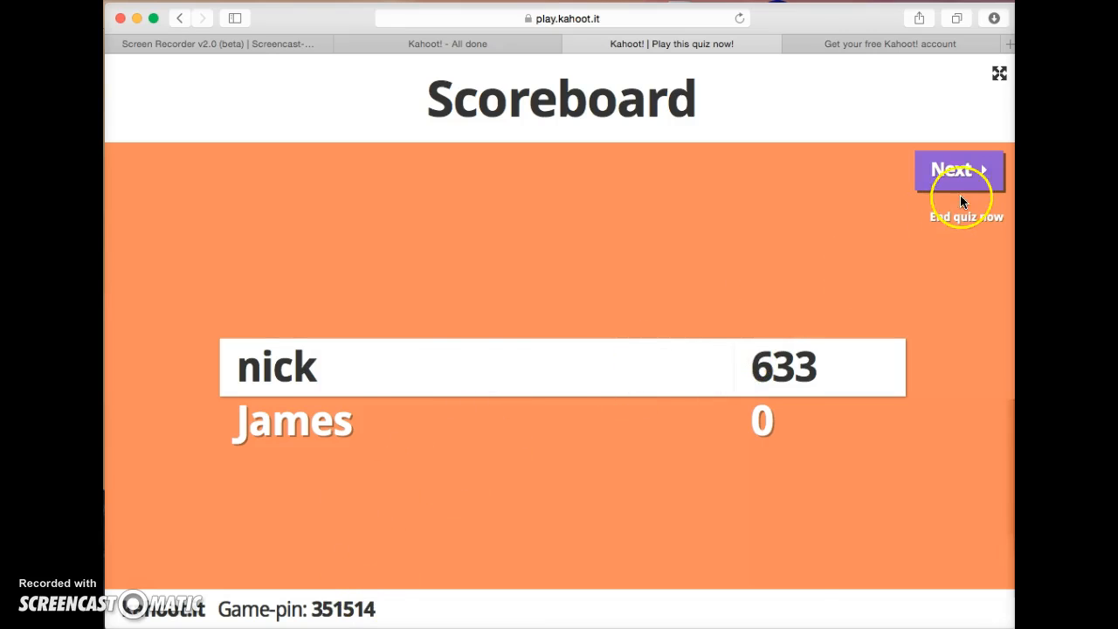
Run question 2, show the 783/633 scoreboard, then end the game to reveal the winner.
click(960, 172)
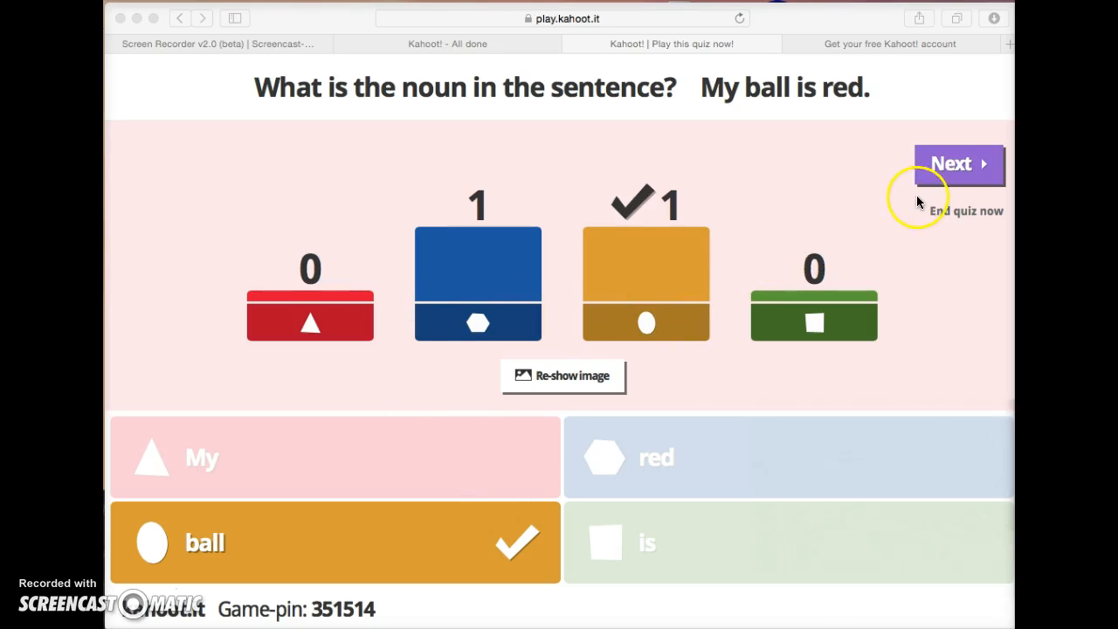
click(942, 175)
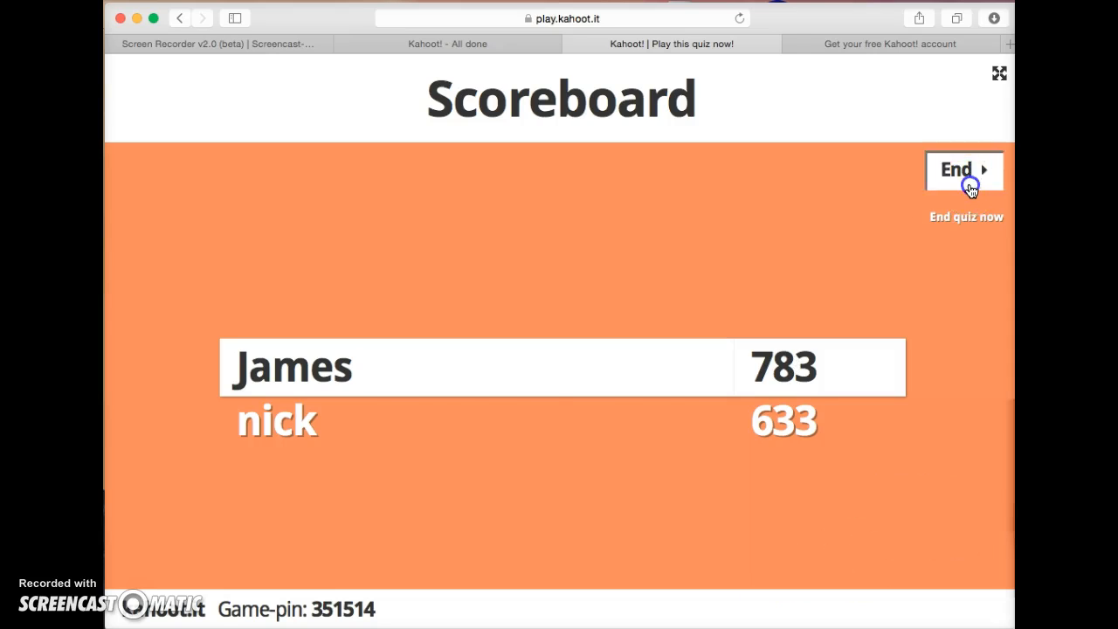
click(969, 183)
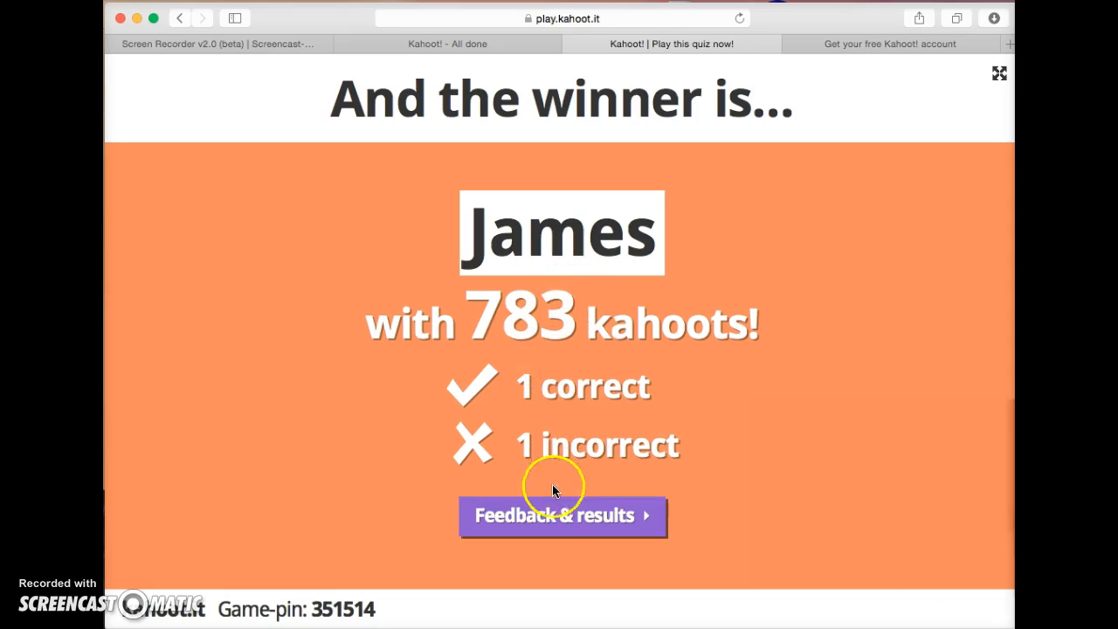
Open the 'Rate this quiz!' page and wait for both players' ratings, Fun averaging 4.5.
click(552, 517)
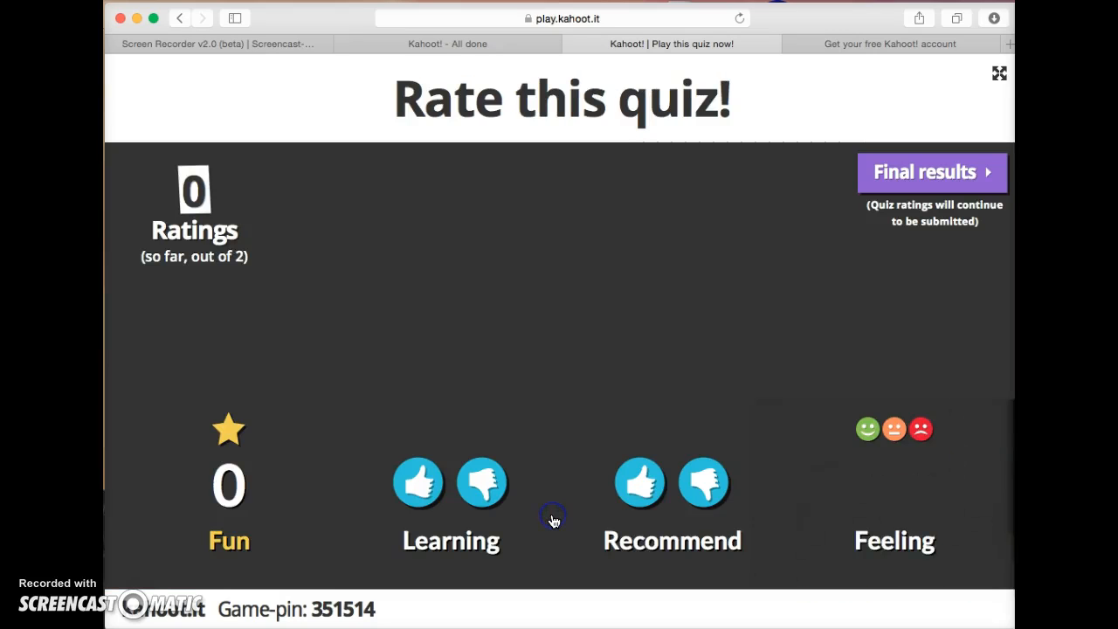
click(573, 350)
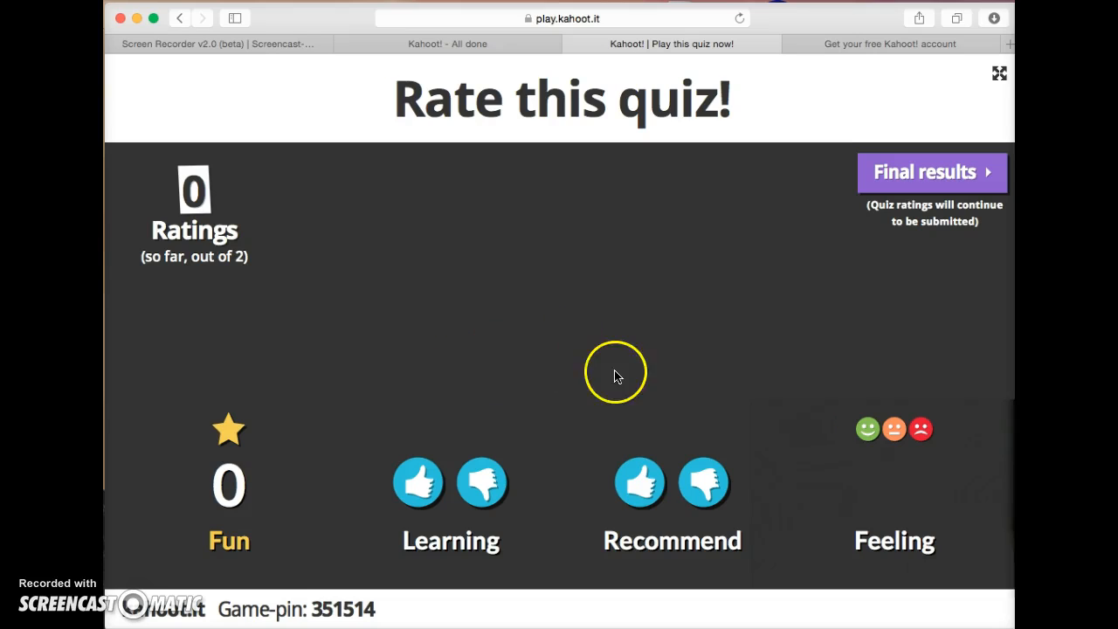
click(1047, 401)
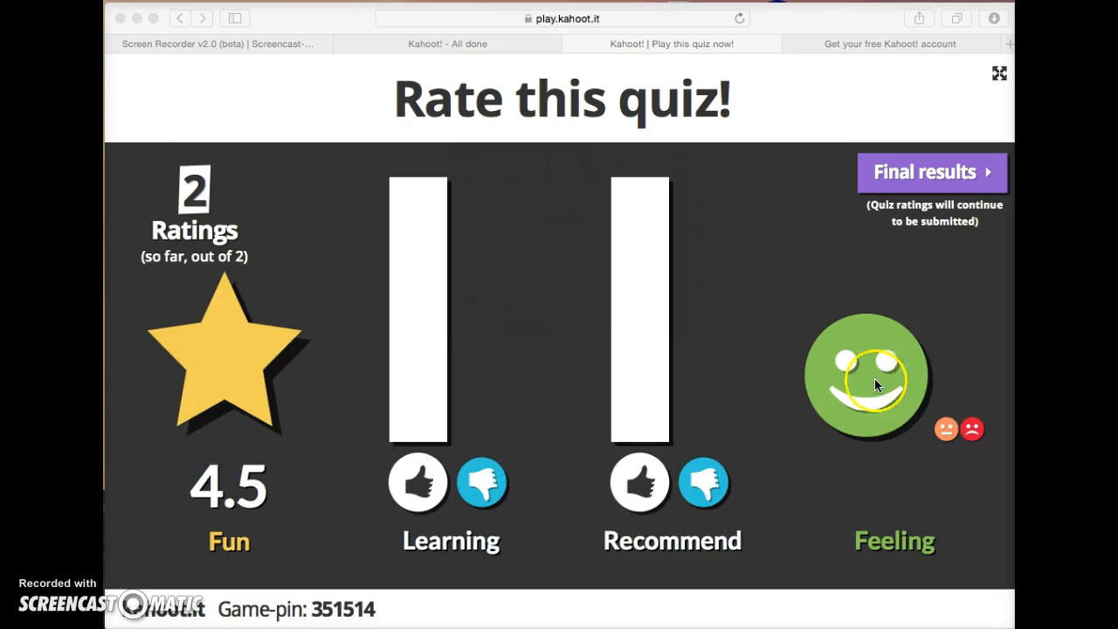
click(906, 179)
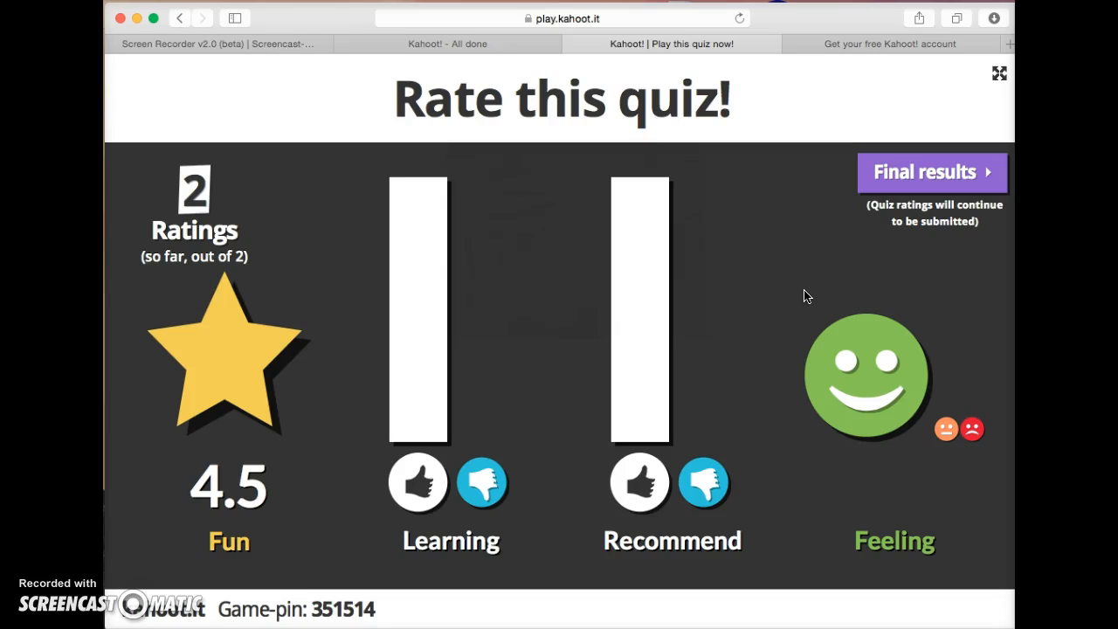
Show the Final scoreboard ranking the players at 783 and 633 points.
click(889, 179)
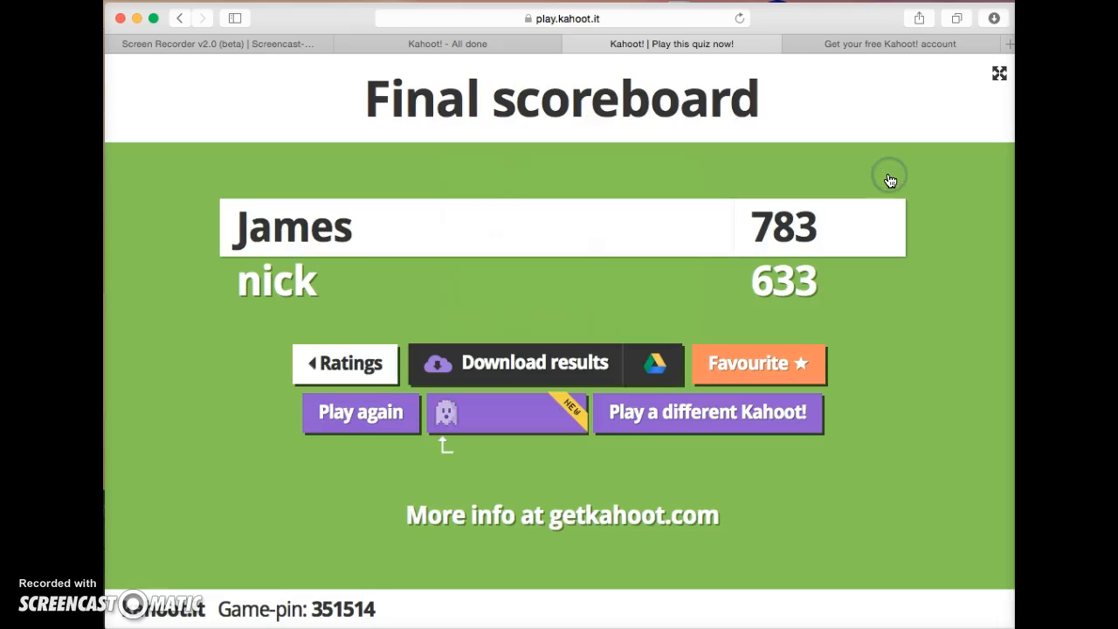